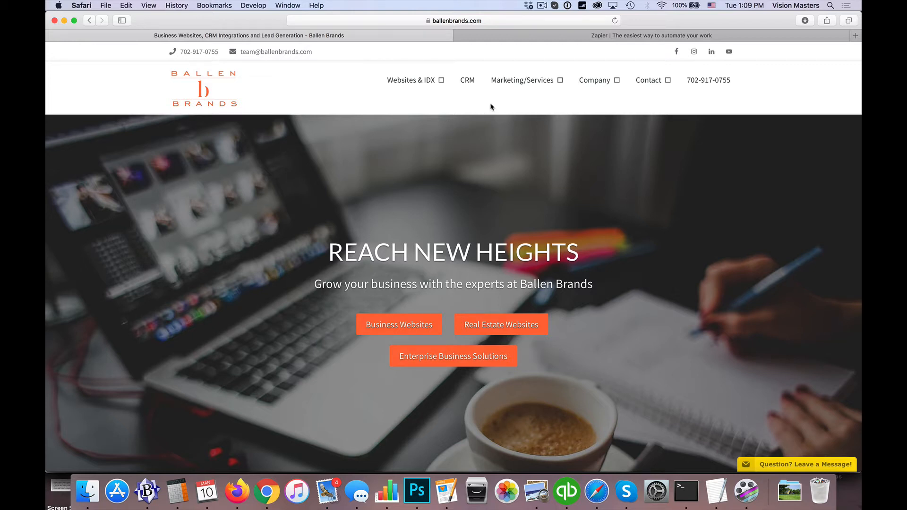
# Switch to the Zapier homepage already open beside the Ballen Brands site in Safari.
pyautogui.click(598, 36)
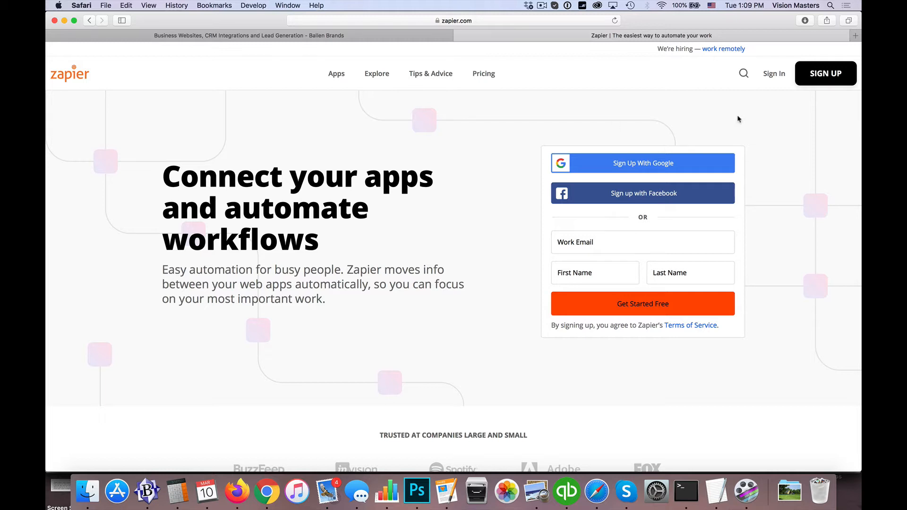
# Sign in to Zapier with the account e-mail and the saved autofill password.
pyautogui.click(775, 75)
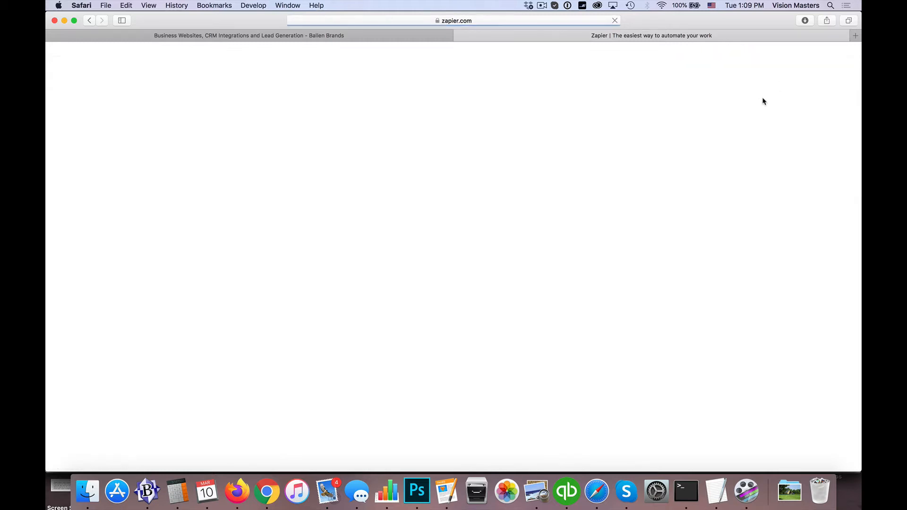
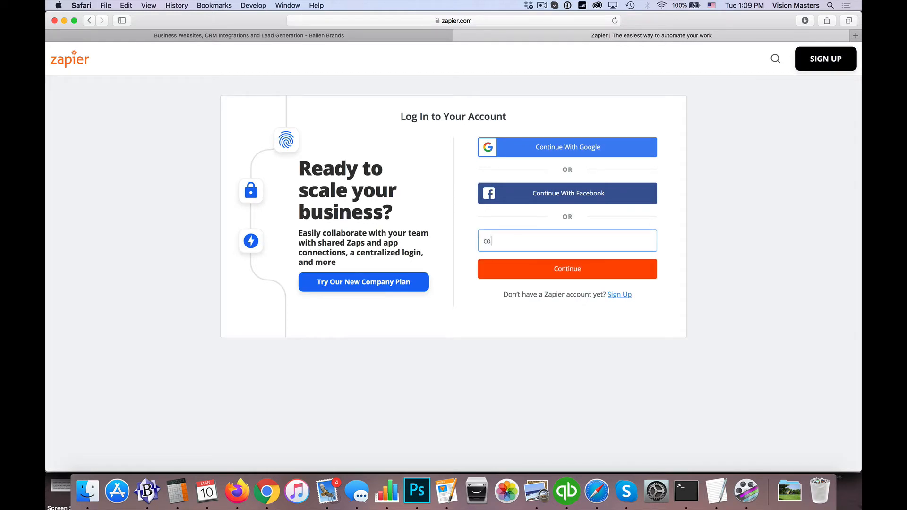
pyautogui.click(537, 277)
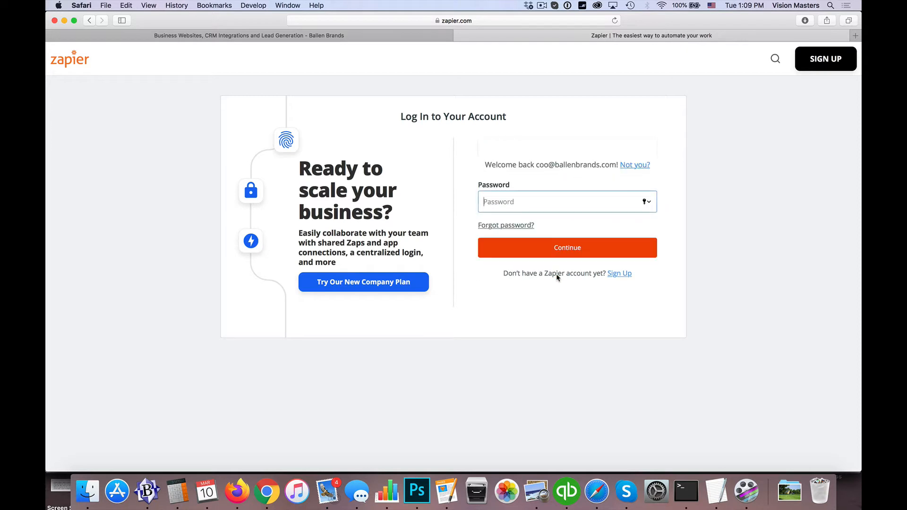
pyautogui.click(530, 230)
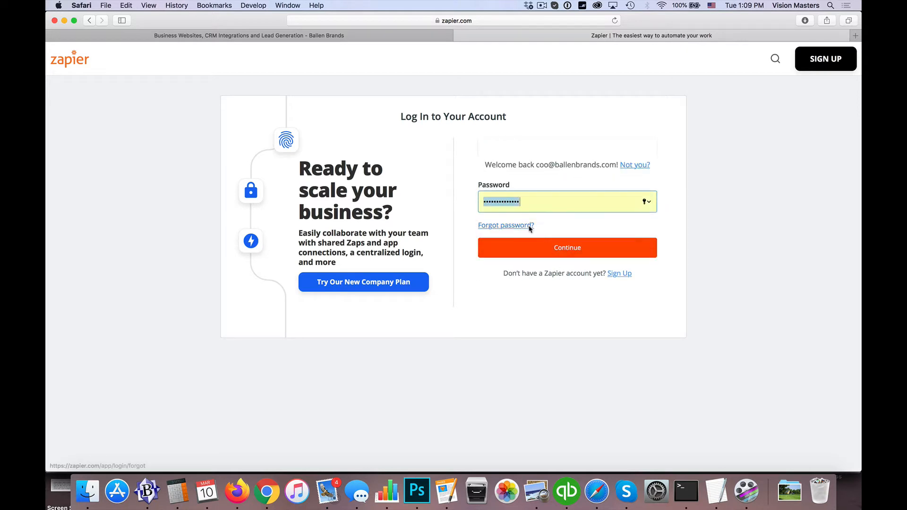
pyautogui.click(572, 246)
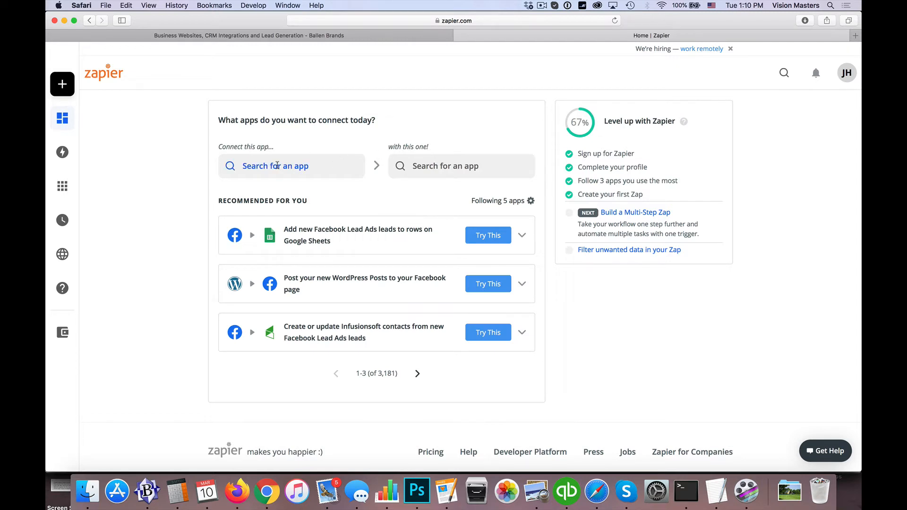
# Search for and select Listings To Leads and Infusionsoft by Keap as the two apps.
pyautogui.click(278, 165)
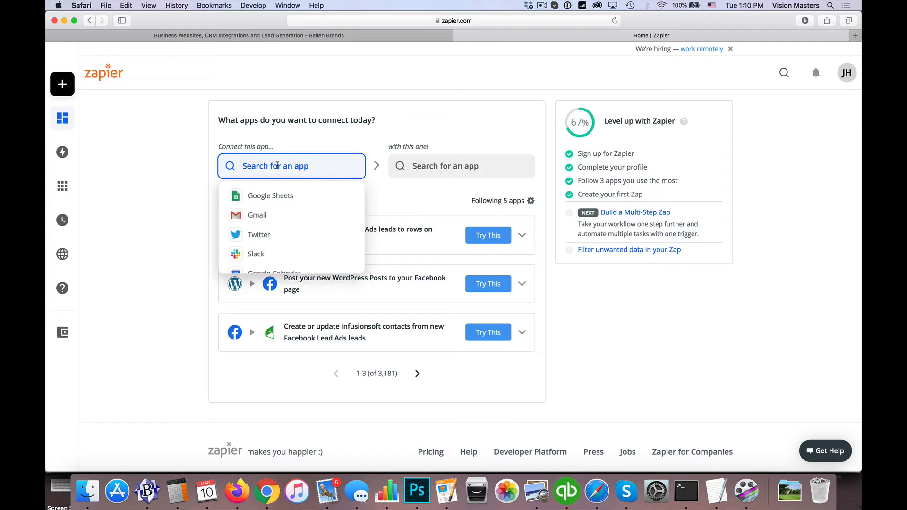
pyautogui.write('listinig')
pyautogui.press('BackSpace')
pyautogui.press('BackSpace')
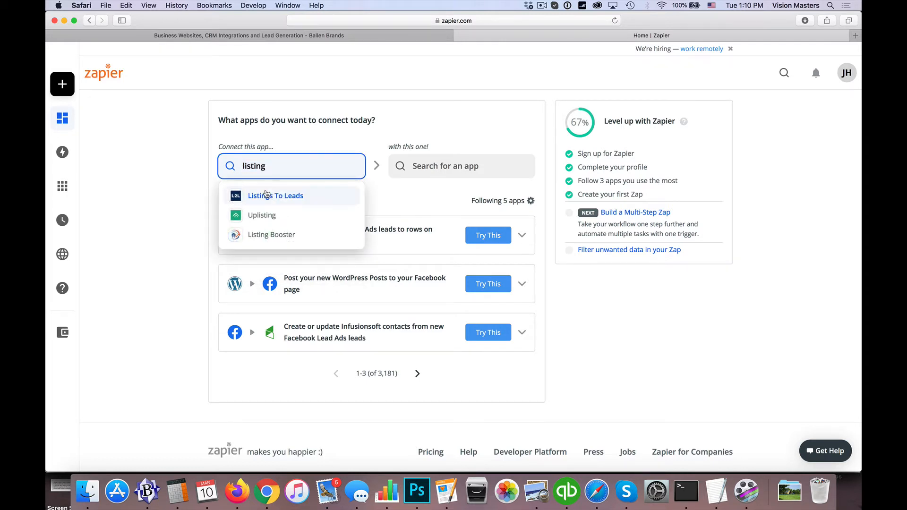
pyautogui.click(267, 198)
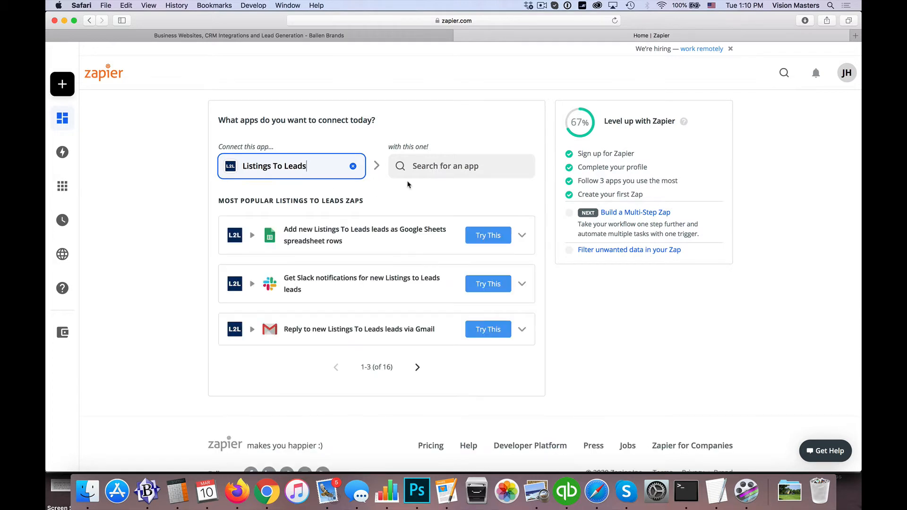
pyautogui.click(433, 173)
pyautogui.write('inifus')
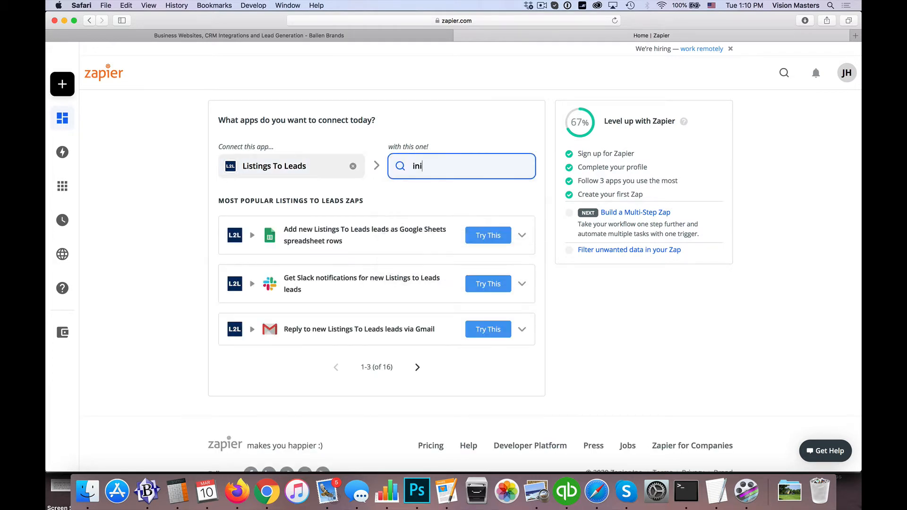
pyautogui.press('BackSpace')
pyautogui.press('BackSpace')
pyautogui.press('BackSpace')
pyautogui.write('f')
pyautogui.press('BackSpace')
pyautogui.press('BackSpace')
pyautogui.write('fusi')
pyautogui.click(432, 195)
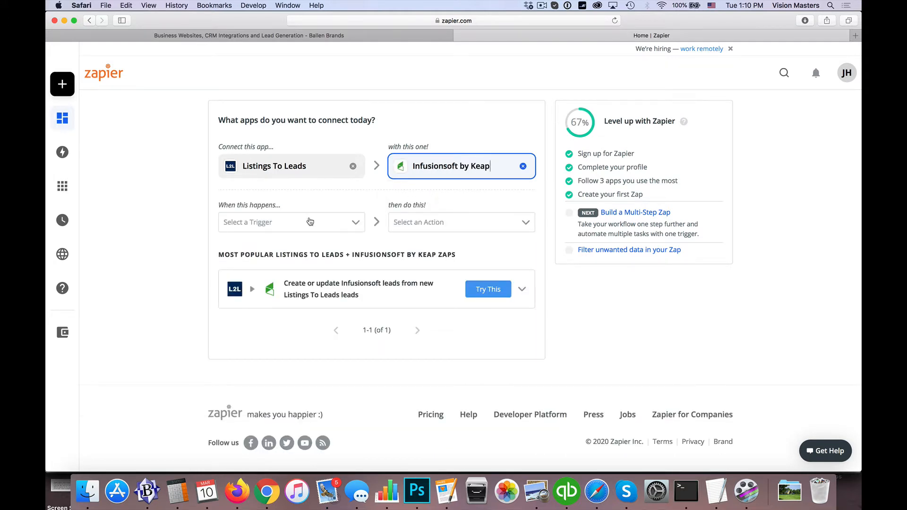
# Set New Lead as the trigger and Create/Update Contact as the action.
pyautogui.click(291, 221)
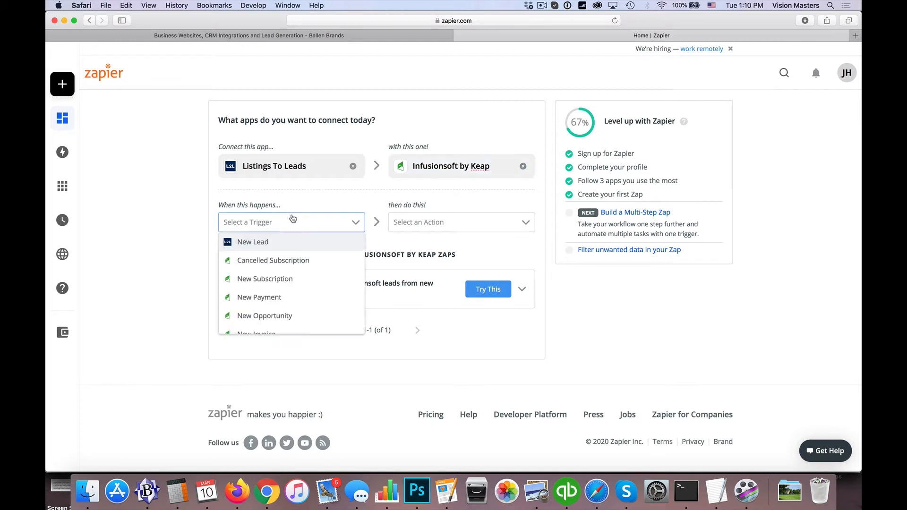
pyautogui.click(252, 244)
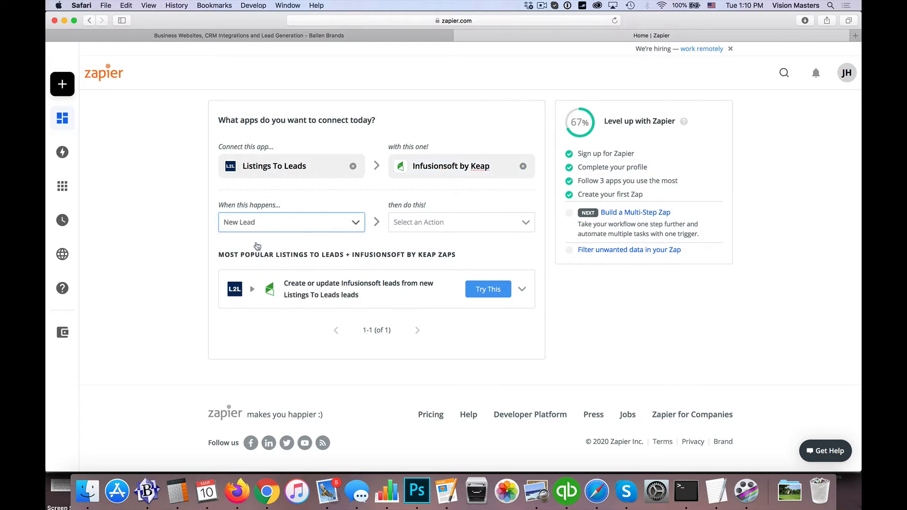
pyautogui.click(435, 223)
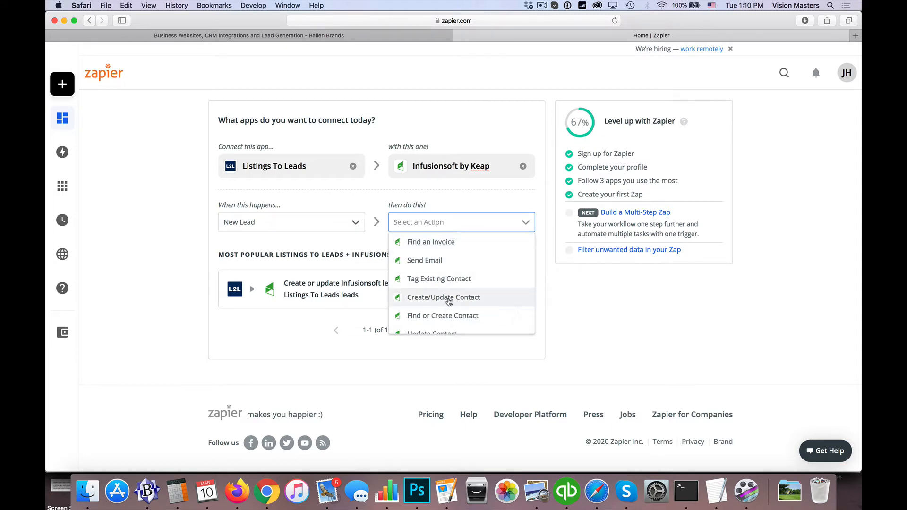
pyautogui.click(449, 300)
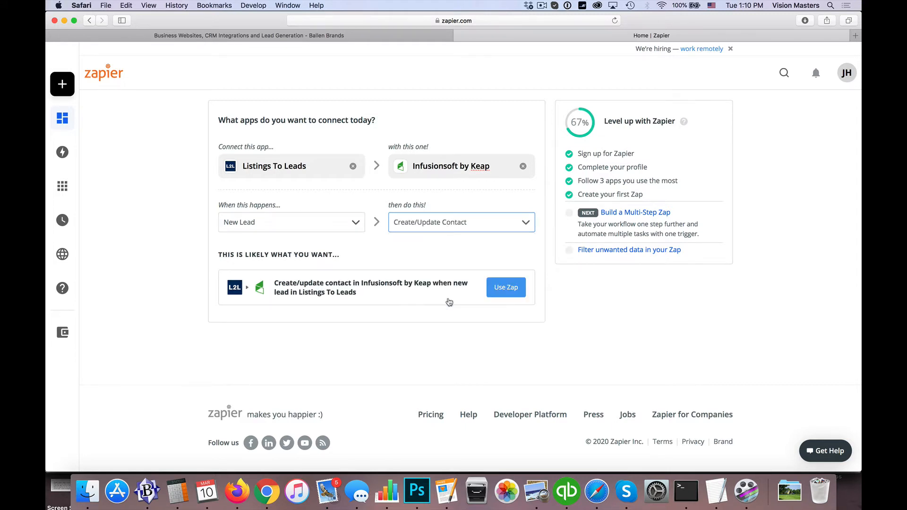
# Use the suggested zap, start the Listings To Leads sign-in, and open a new Safari window.
pyautogui.click(502, 290)
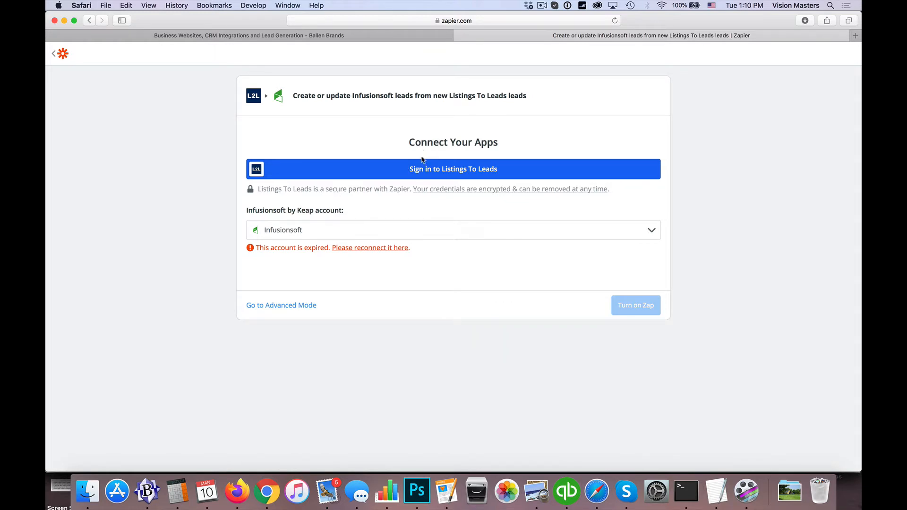
pyautogui.click(451, 171)
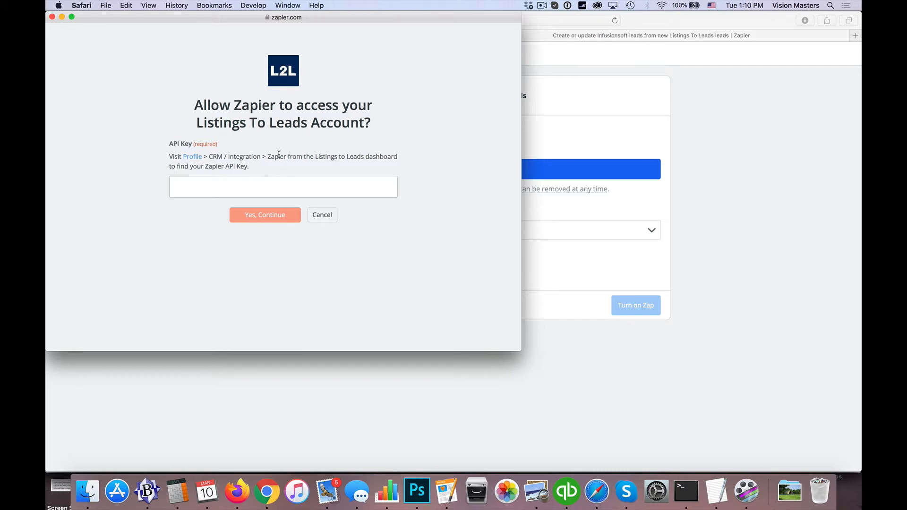
pyautogui.press('cmd+n')
# Go to the listingstoleads.com website.
pyautogui.write('liistiing')
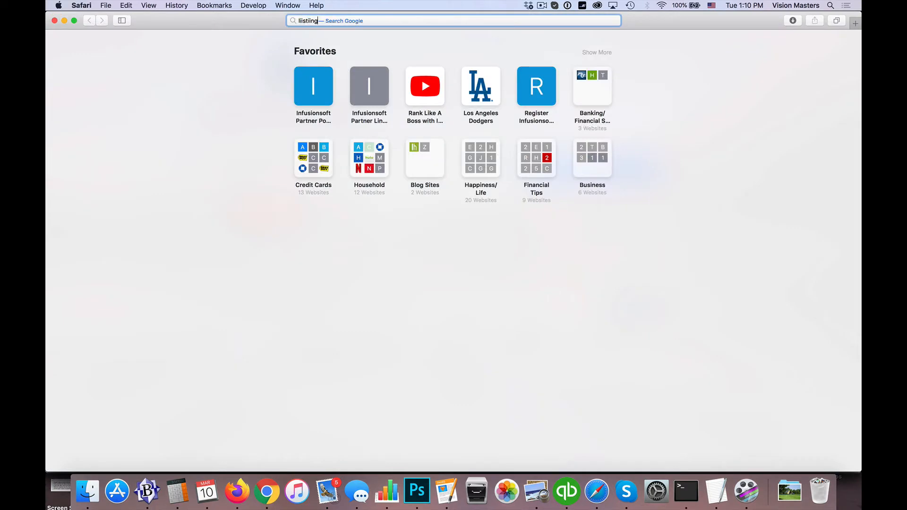
pyautogui.press('BackSpace')
pyautogui.press('BackSpace')
pyautogui.press('BackSpace')
pyautogui.press('BackSpace')
pyautogui.press('BackSpace')
pyautogui.write('istiing')
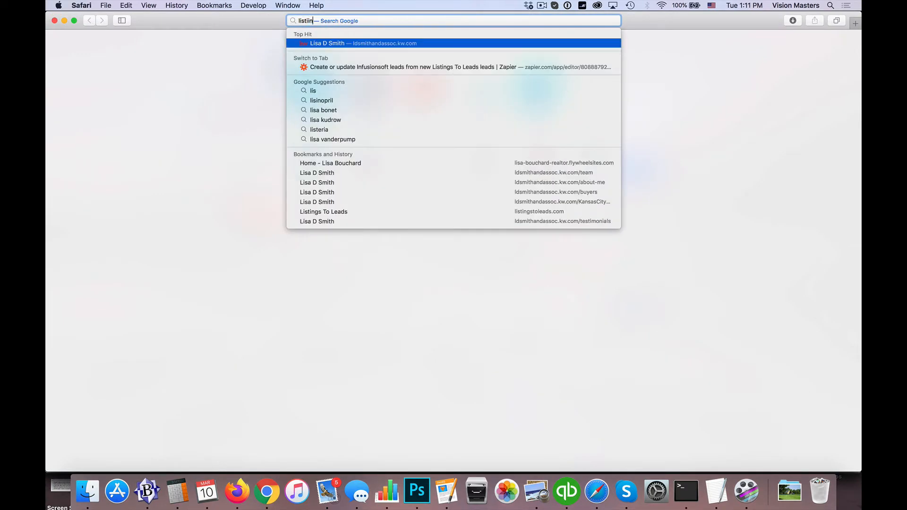
pyautogui.press('BackSpace')
pyautogui.press('BackSpace')
pyautogui.press('BackSpace')
pyautogui.write('ngstoleads.com')
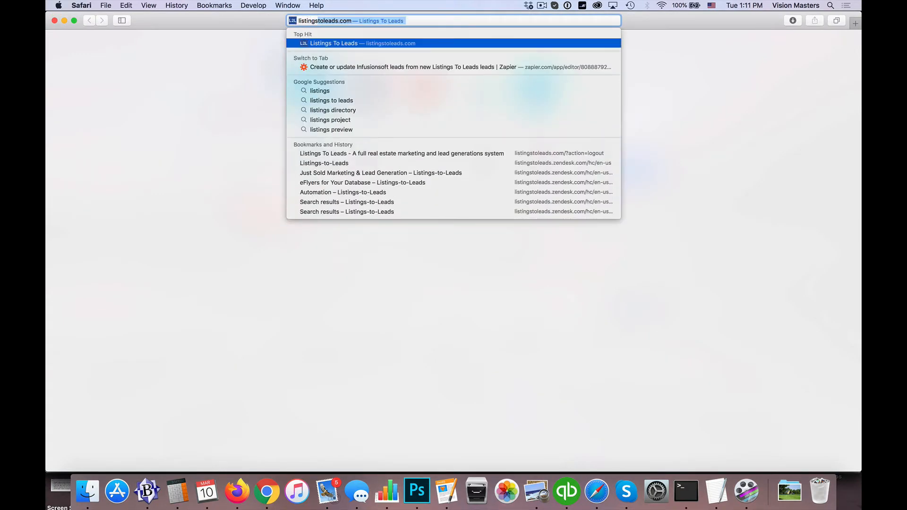
pyautogui.press('Return')
# Log in to Listings To Leads with the account username and saved password, dismissing the welcome message.
pyautogui.click(599, 56)
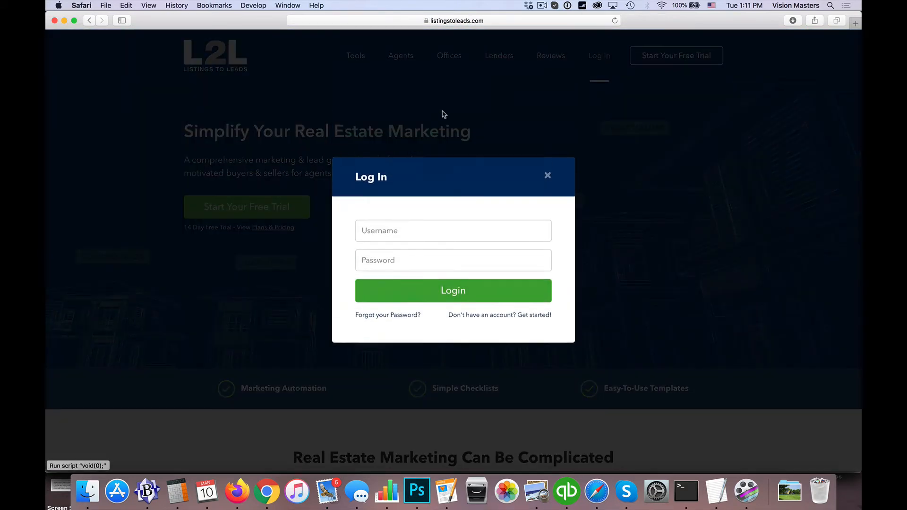
pyautogui.click(396, 232)
pyautogui.write('ballengroup')
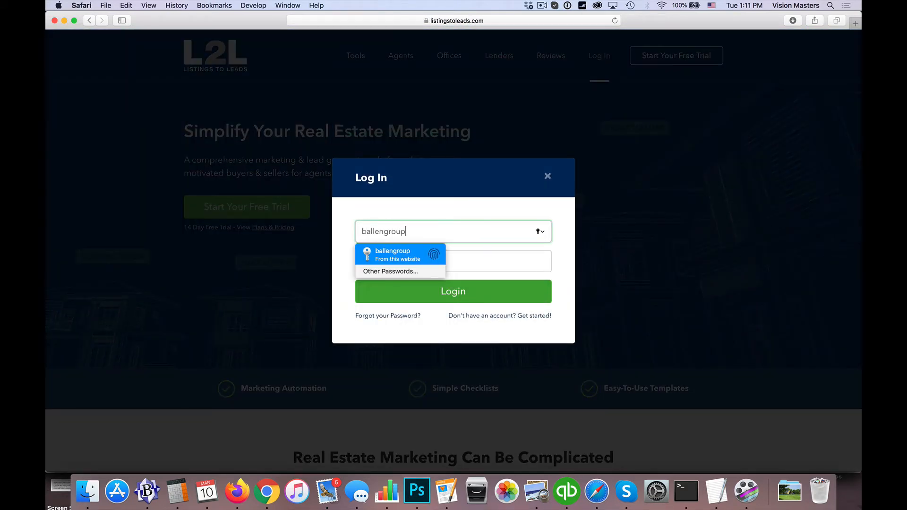
pyautogui.press('Return')
pyautogui.press('Return')
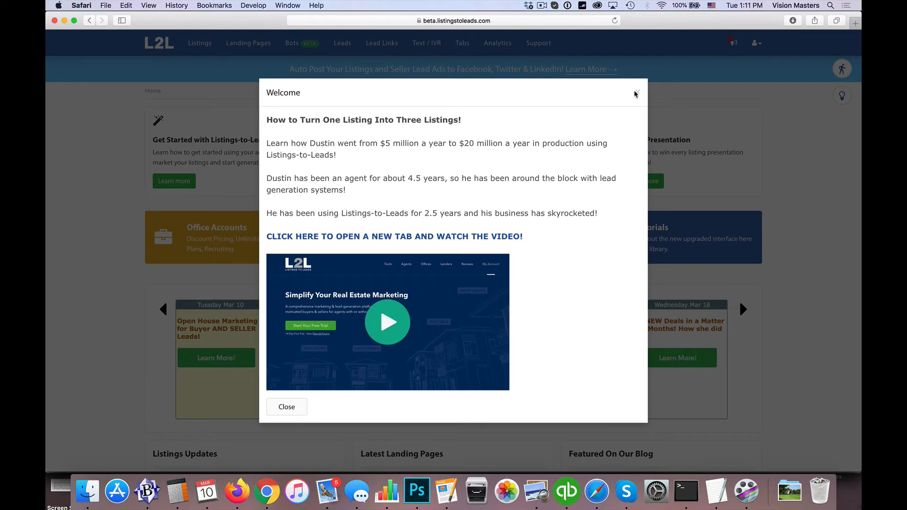
pyautogui.click(638, 92)
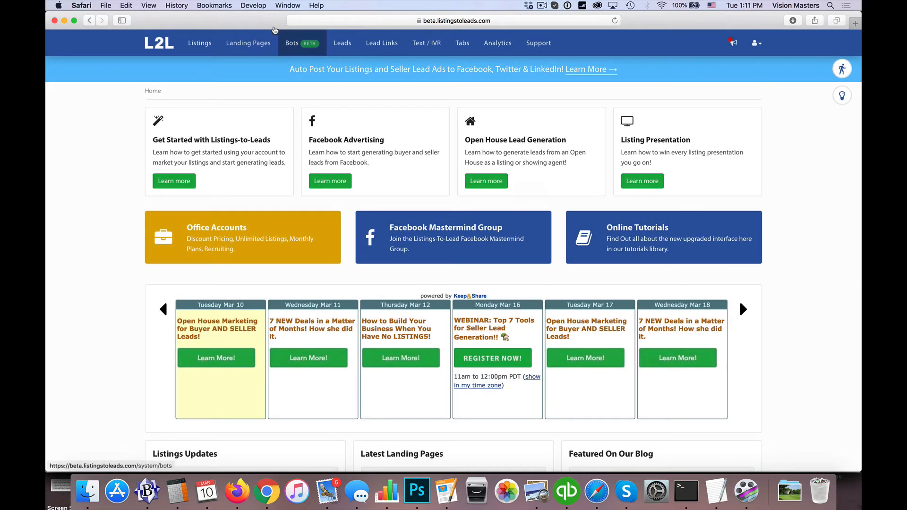
pyautogui.moveTo(248, 19); pyautogui.dragTo(329, 197)
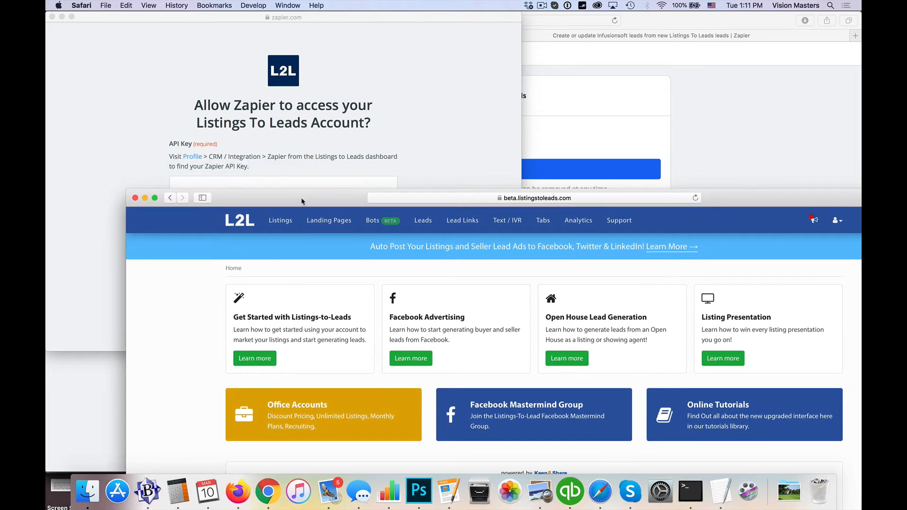
pyautogui.moveTo(300, 195); pyautogui.dragTo(220, 16)
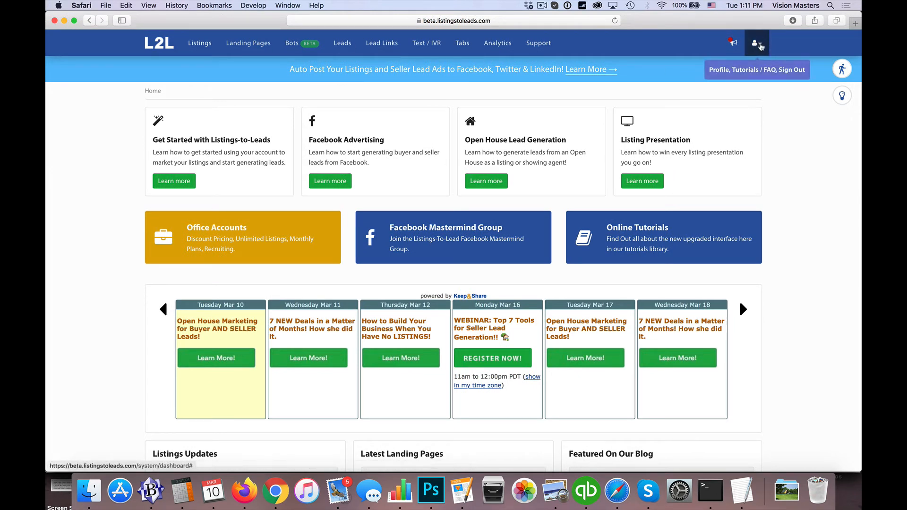
# Regenerate and copy the Zapier API key under Profile > CRM / Integration > Zapier.
pyautogui.click(756, 43)
pyautogui.click(705, 102)
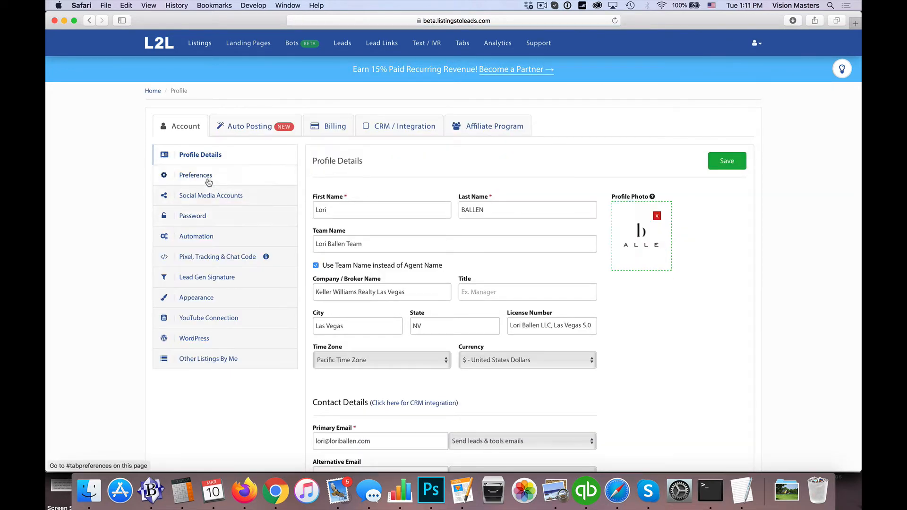
pyautogui.click(403, 128)
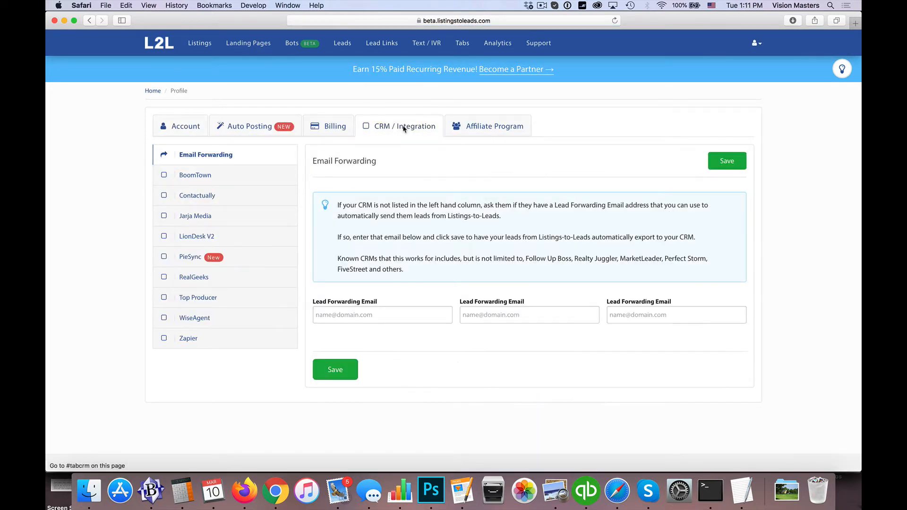
pyautogui.click(188, 339)
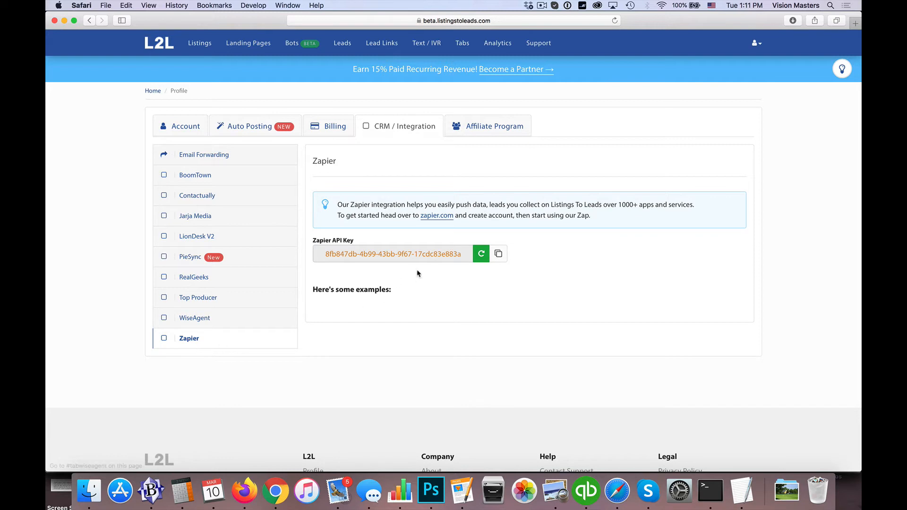
pyautogui.click(482, 256)
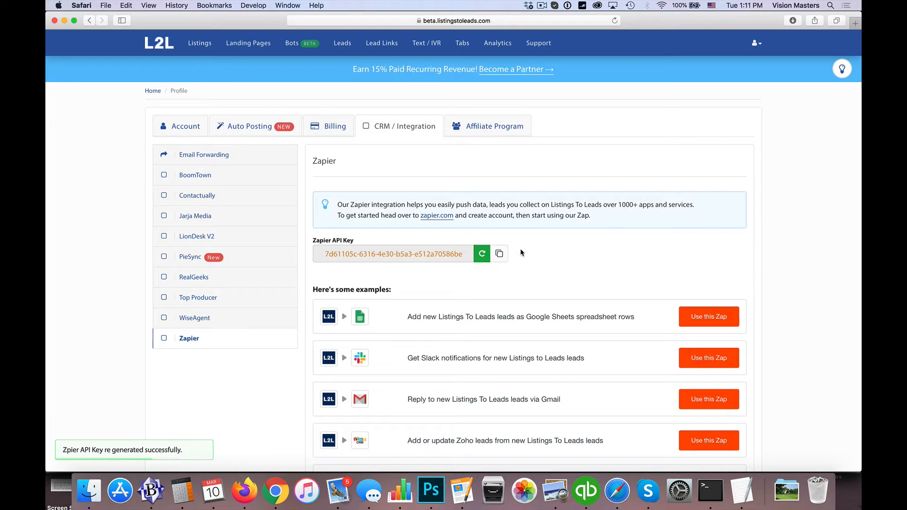
pyautogui.click(502, 257)
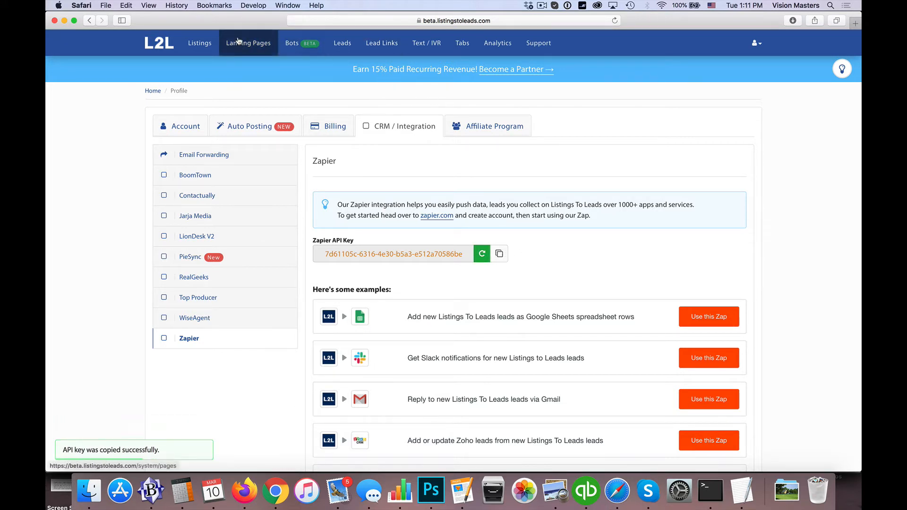
pyautogui.press('super+w')
# Paste the copied API key into the Listings To Leads authorization form and confirm.
pyautogui.press('super+v')
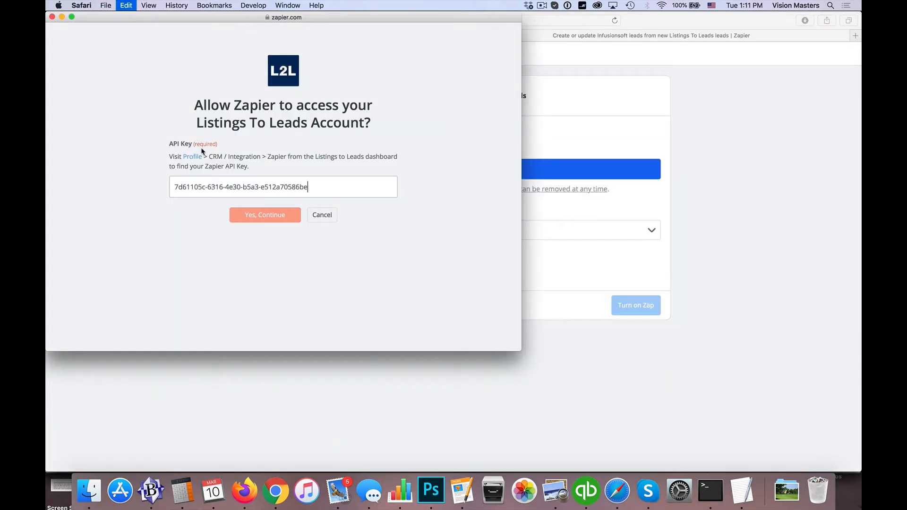
pyautogui.click(278, 219)
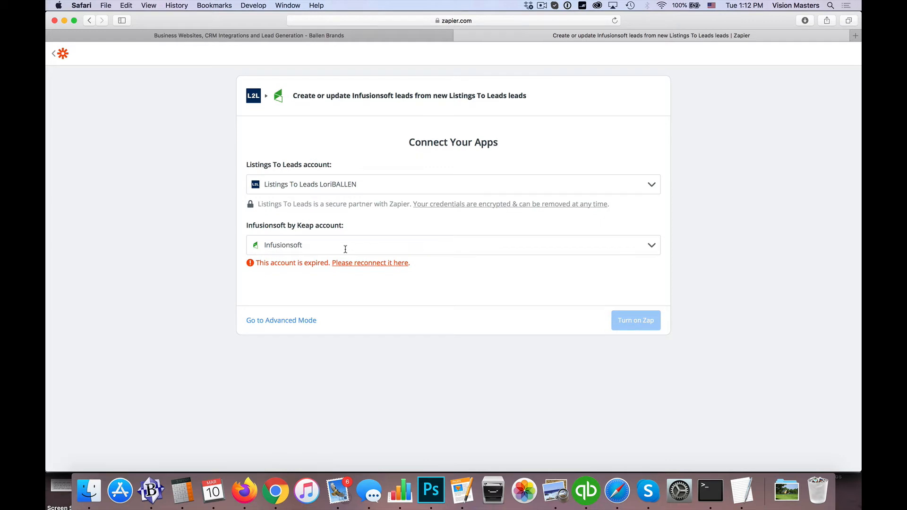
# Reconnect the expired Infusionsoft account by logging in with the account e-mail and password.
pyautogui.click(378, 263)
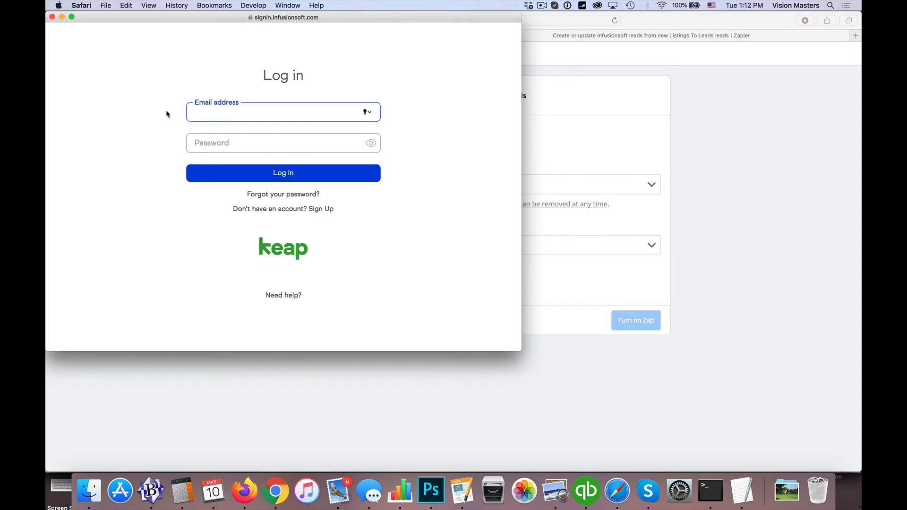
pyautogui.press('Tab')
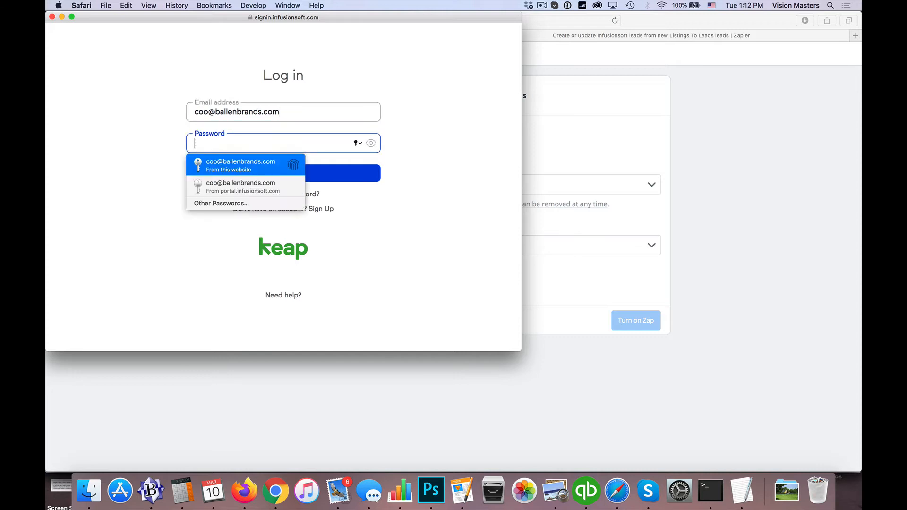
pyautogui.write('••••••')
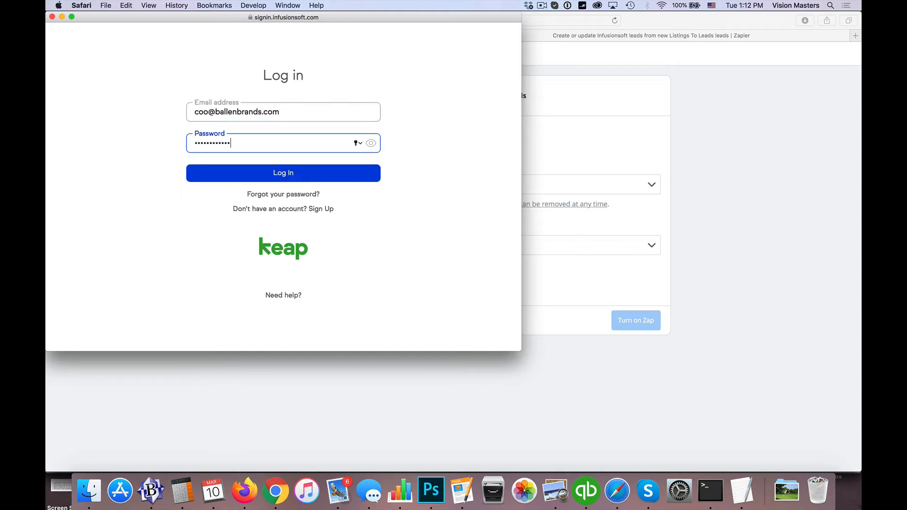
pyautogui.click(282, 179)
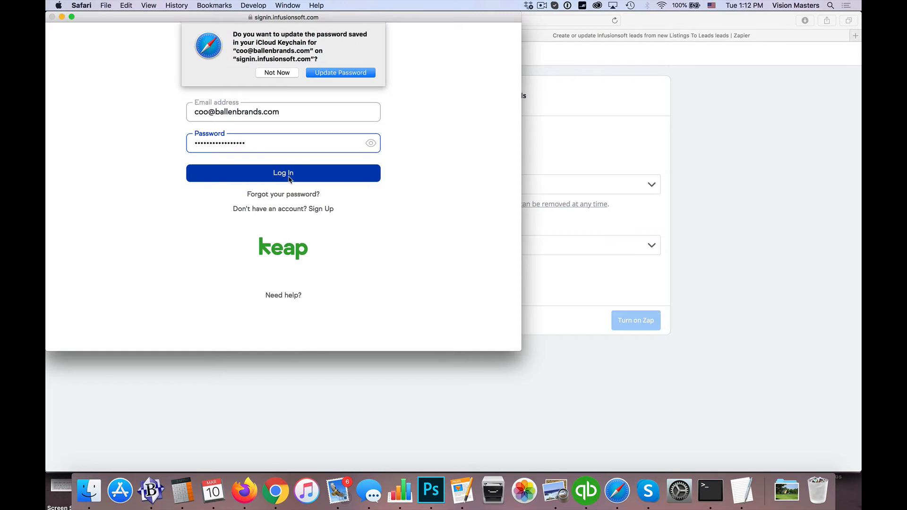
pyautogui.click(282, 72)
# Choose the se244.infusionsoft.com application and allow Zapier access to it.
pyautogui.click(263, 163)
pyautogui.scroll(-5, 258, 207)
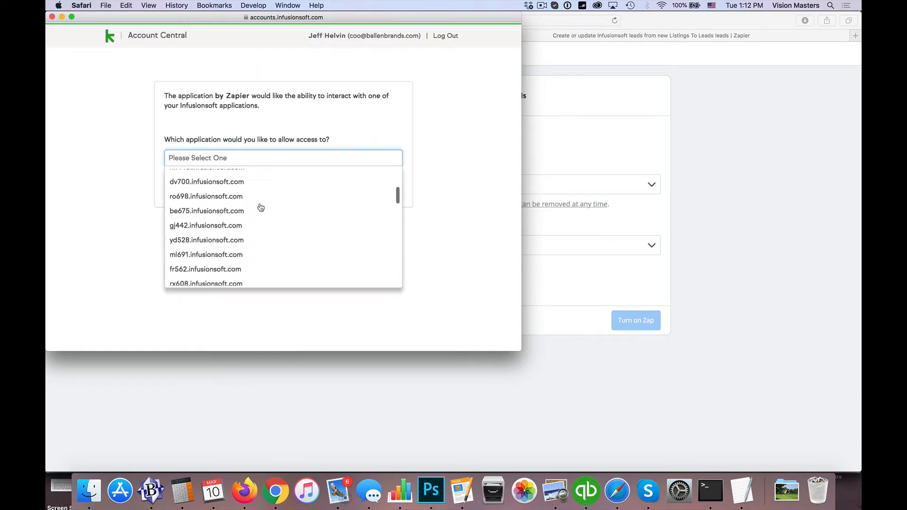
pyautogui.scroll(-5, 260, 207)
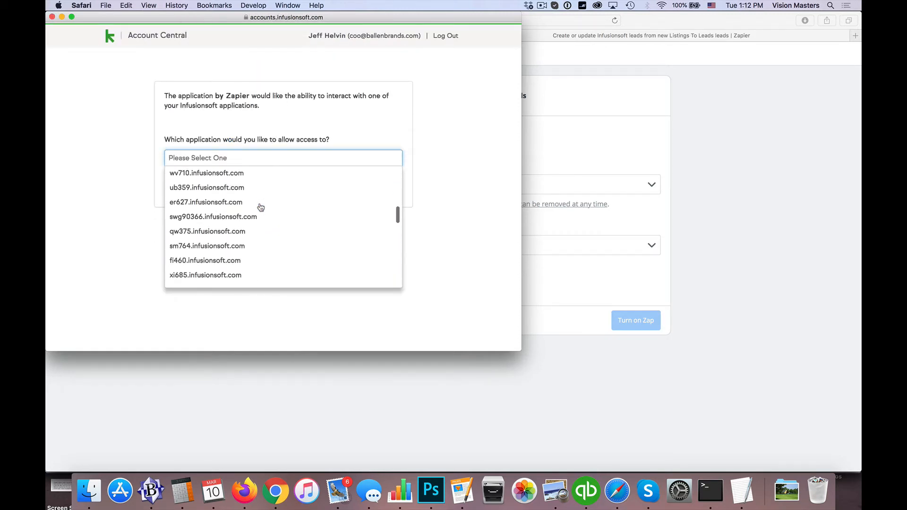
pyautogui.scroll(-5, 260, 207)
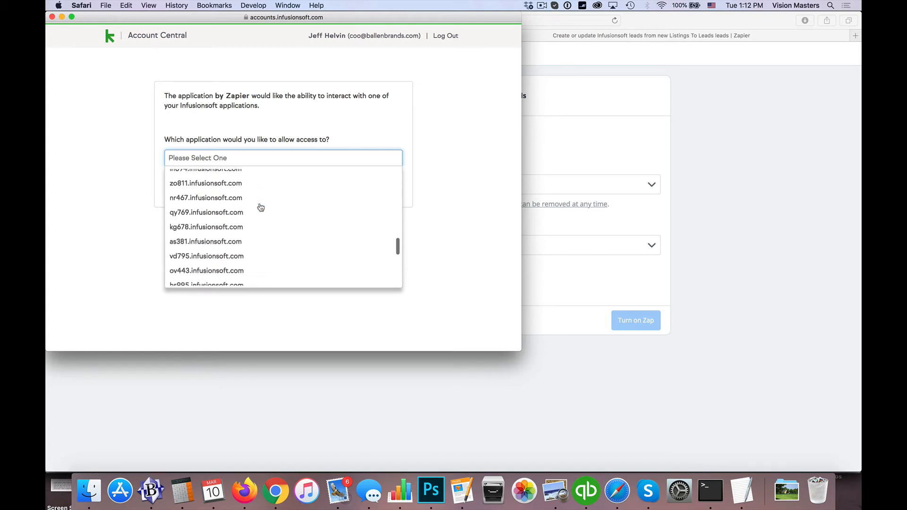
pyautogui.scroll(-5, 261, 207)
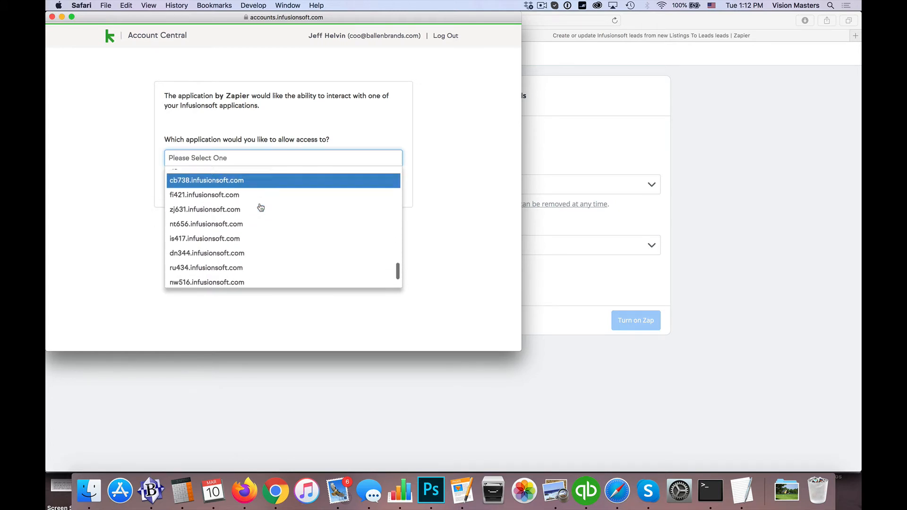
pyautogui.scroll(15, 260, 207)
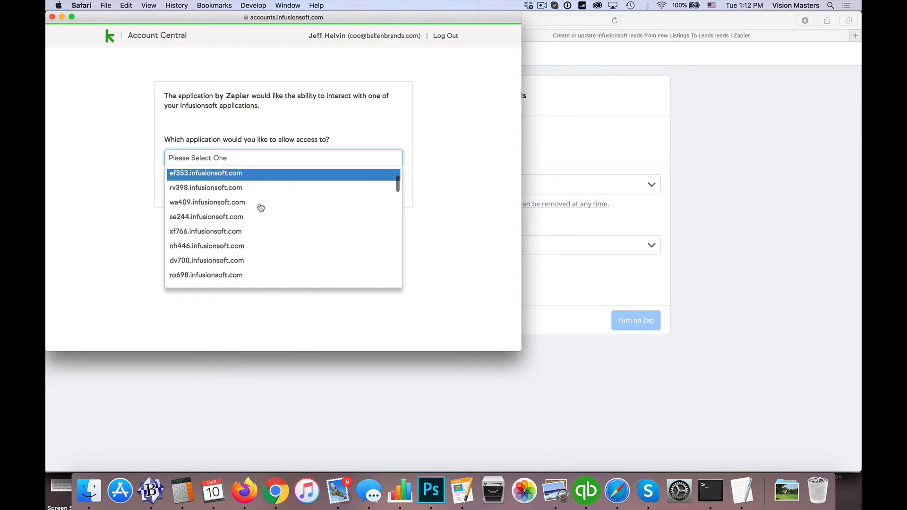
pyautogui.click(260, 210)
pyautogui.click(386, 184)
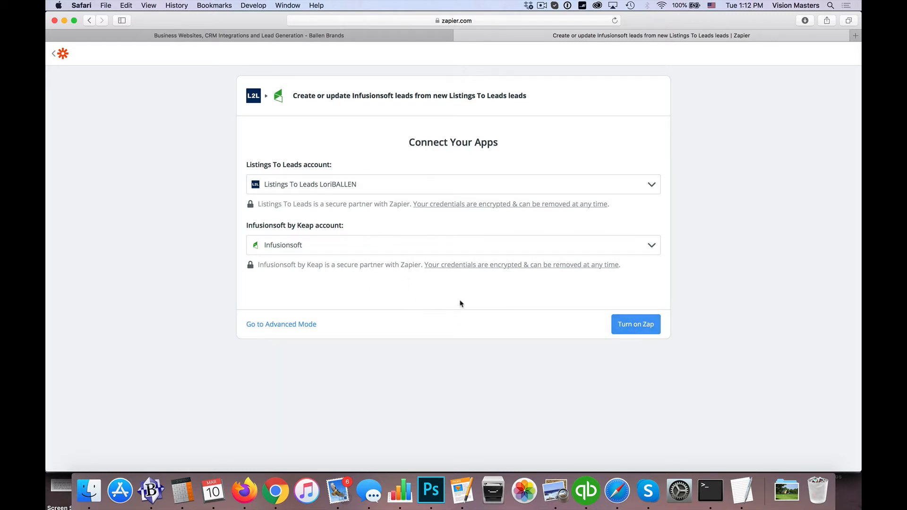
# Attempt to turn on the zap, dismiss the Premium prompt, and switch to Advanced Mode.
pyautogui.click(632, 327)
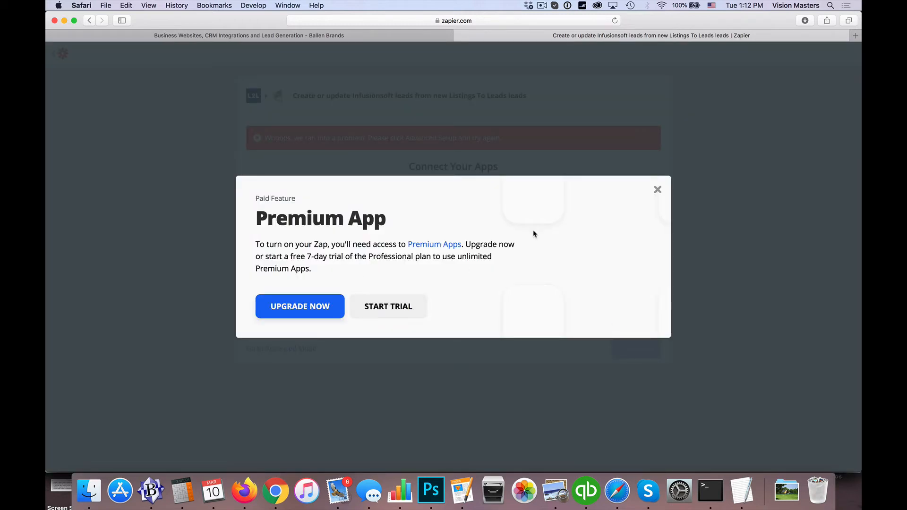
pyautogui.click(658, 190)
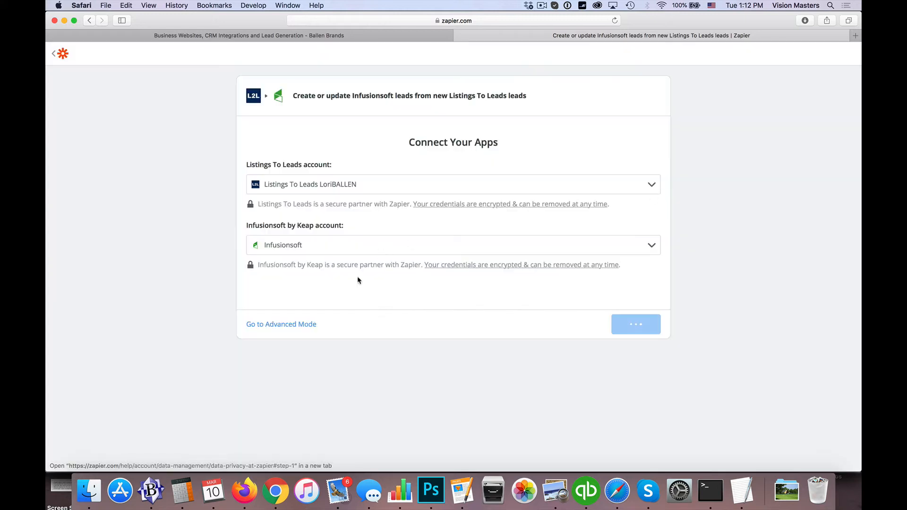
pyautogui.click(288, 326)
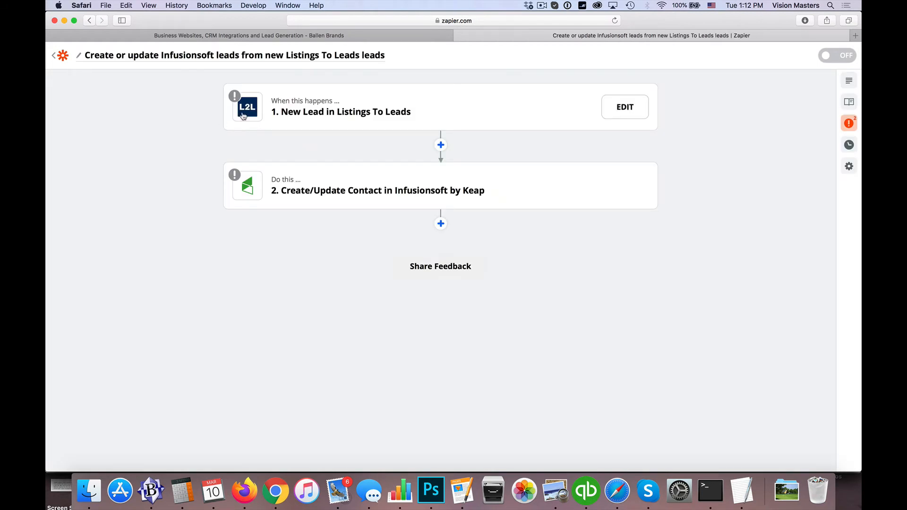
# Confirm the New Lead trigger's app, event and account, test it, then open the Create/Update Contact step.
pyautogui.click(243, 116)
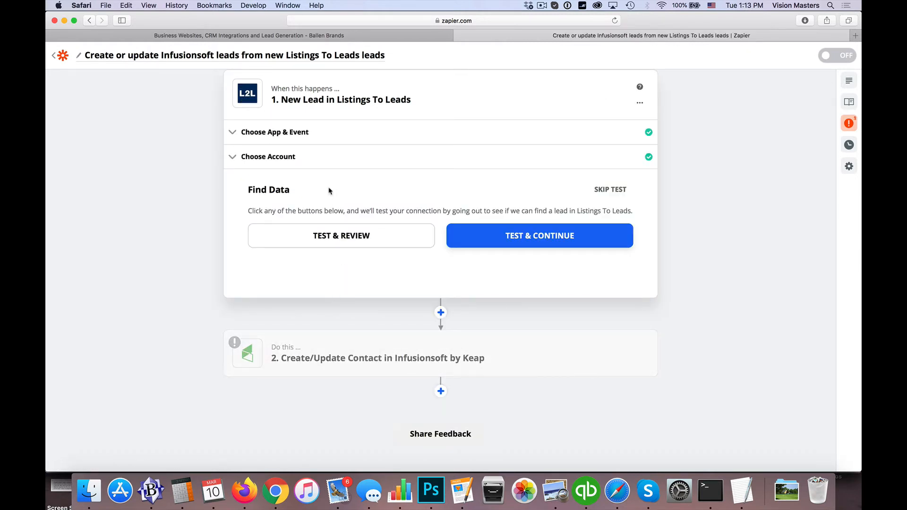
pyautogui.click(272, 134)
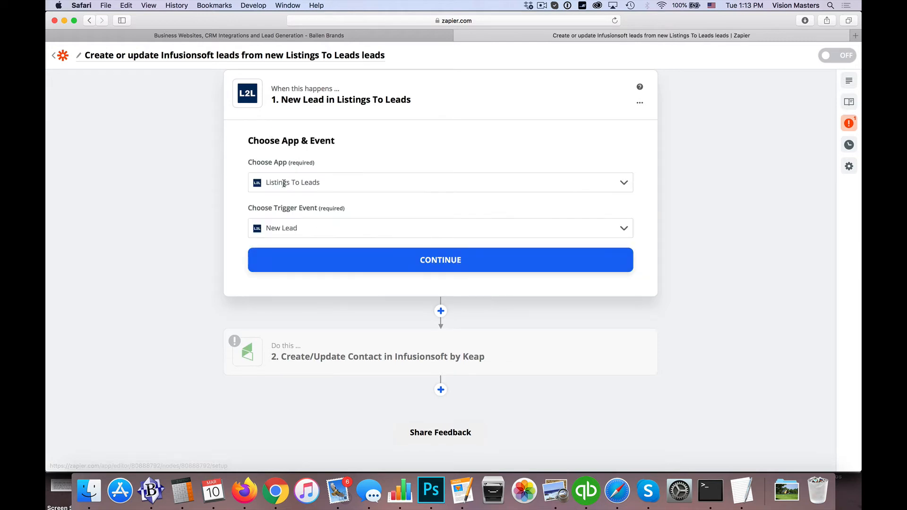
pyautogui.click(449, 260)
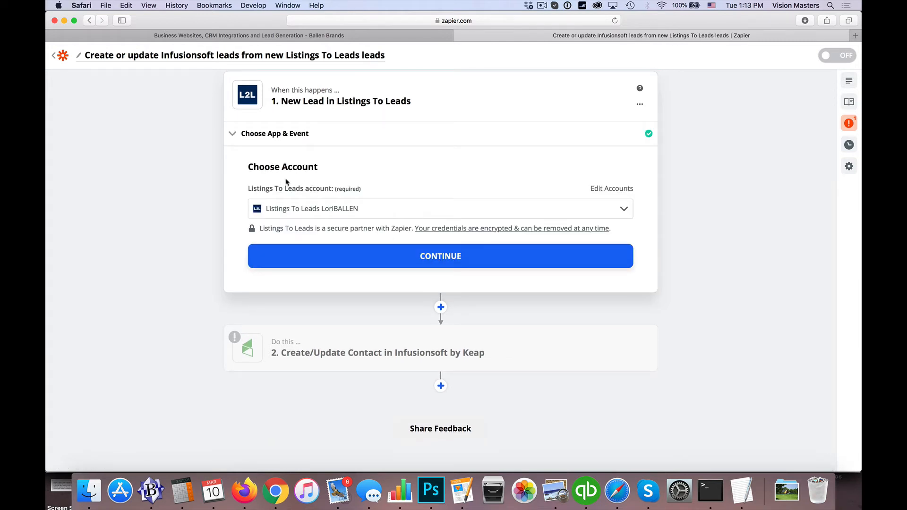
pyautogui.click(432, 255)
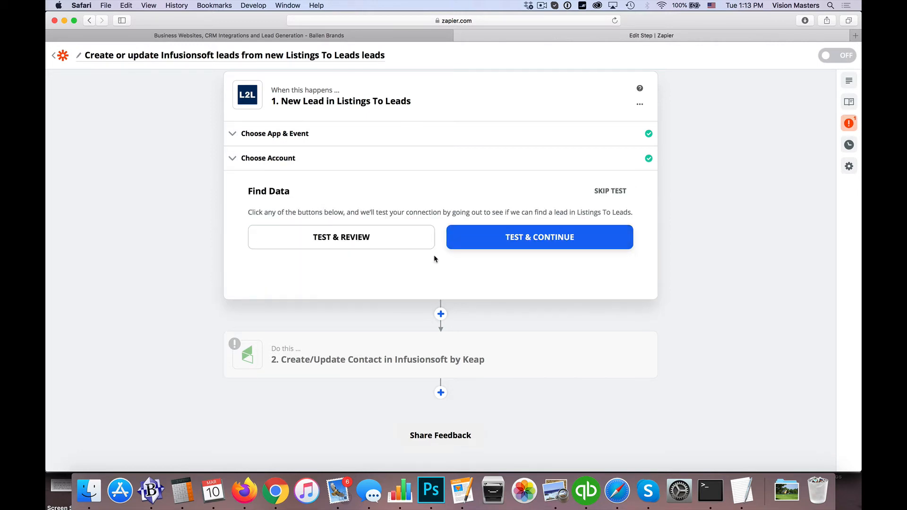
pyautogui.click(538, 242)
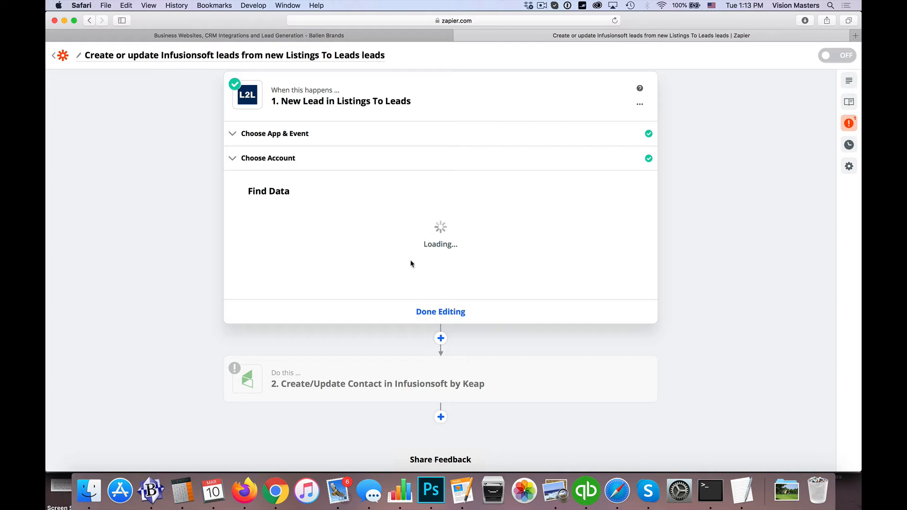
pyautogui.scroll(-2, 208, 239)
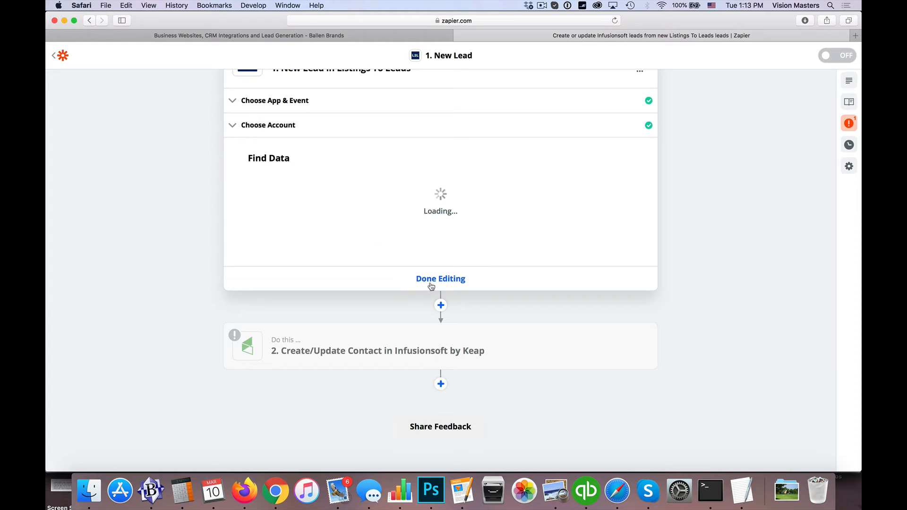
pyautogui.scroll(-1, 322, 280)
pyautogui.click(313, 331)
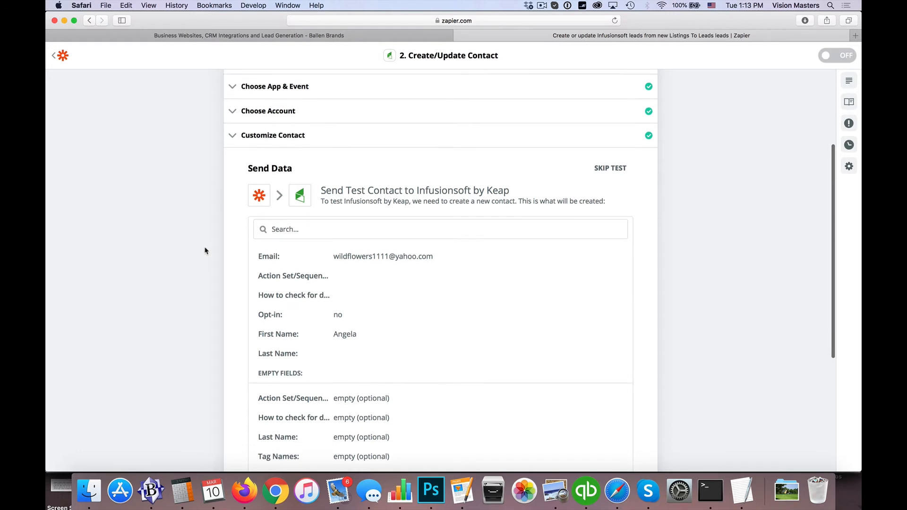
# Confirm Infusionsoft by Keap, the Create/Update Contact event and the connected Infusionsoft account.
pyautogui.scroll(2, 208, 249)
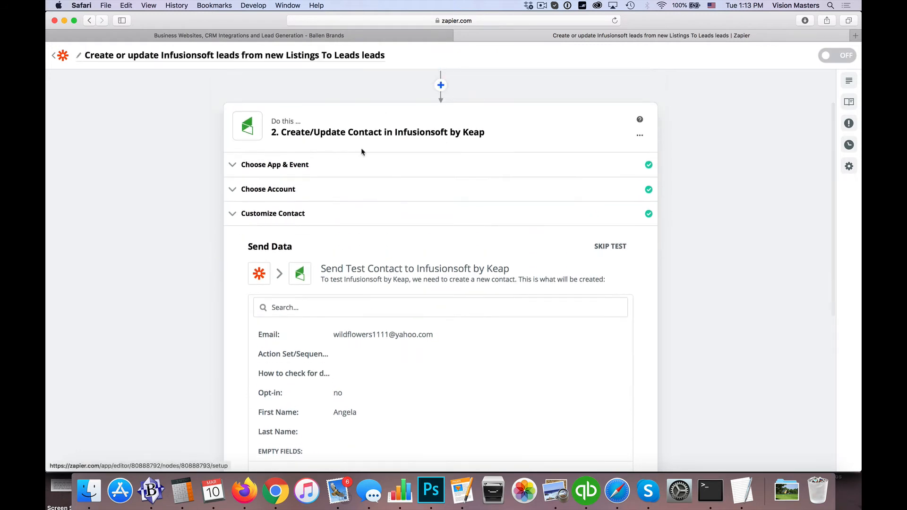
pyautogui.scroll(2, 333, 152)
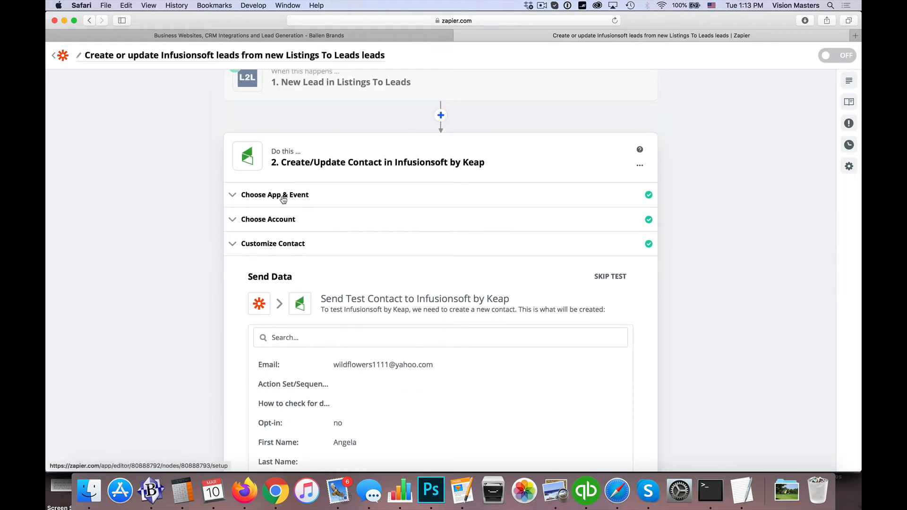
pyautogui.click(310, 197)
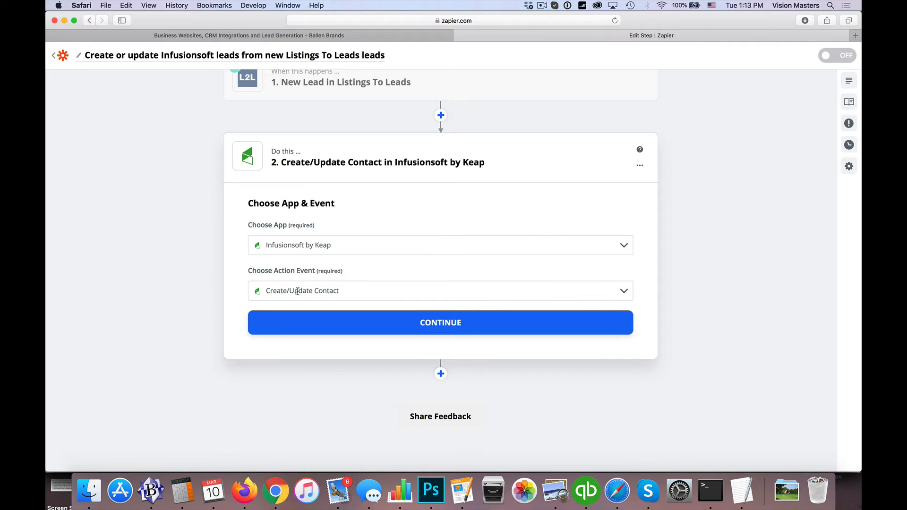
pyautogui.click(441, 325)
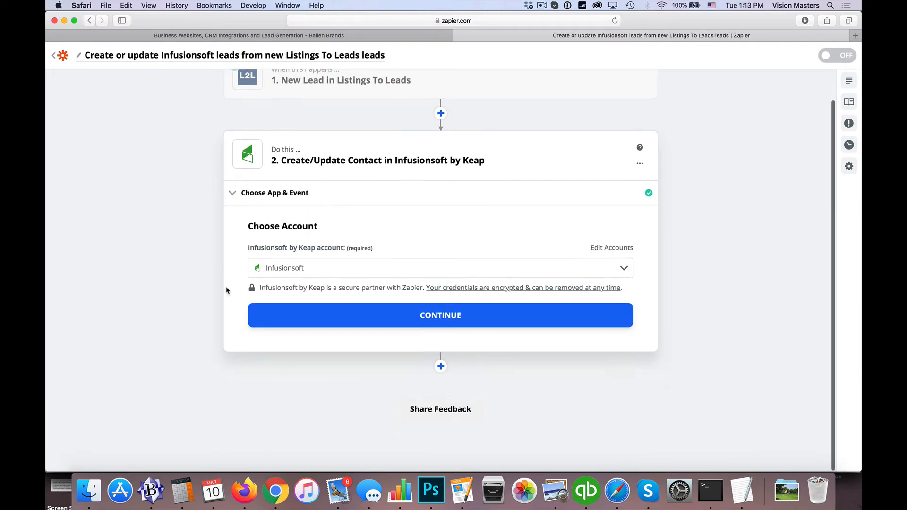
pyautogui.click(436, 320)
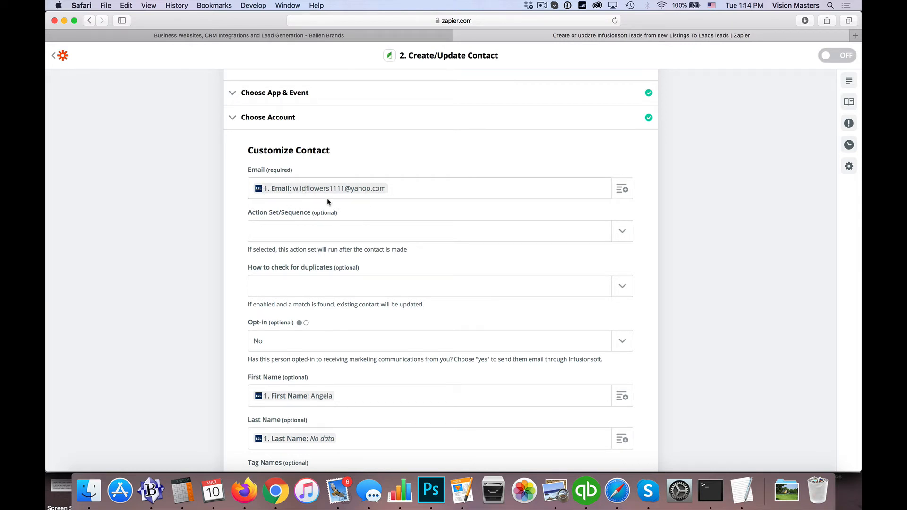
# Replace the Email mapping with the new lead's Email from Listings To Leads.
pyautogui.press('BackSpace')
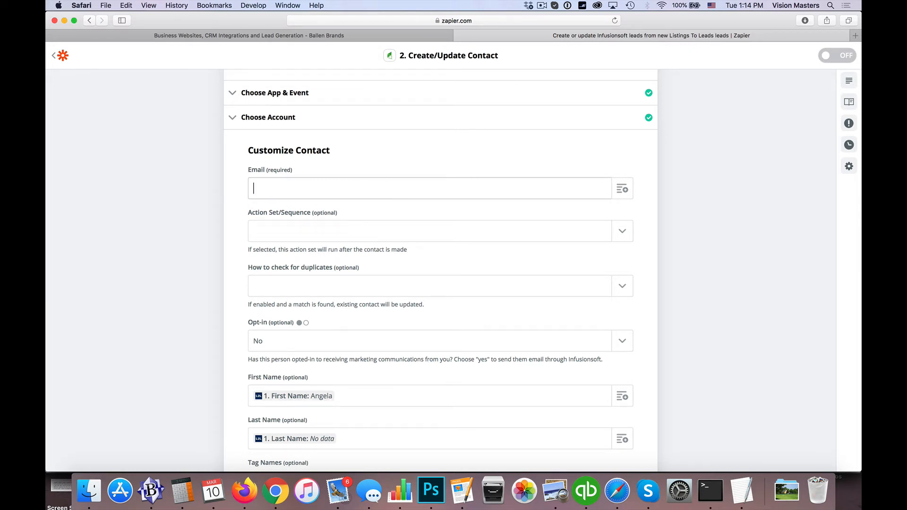
pyautogui.click(622, 191)
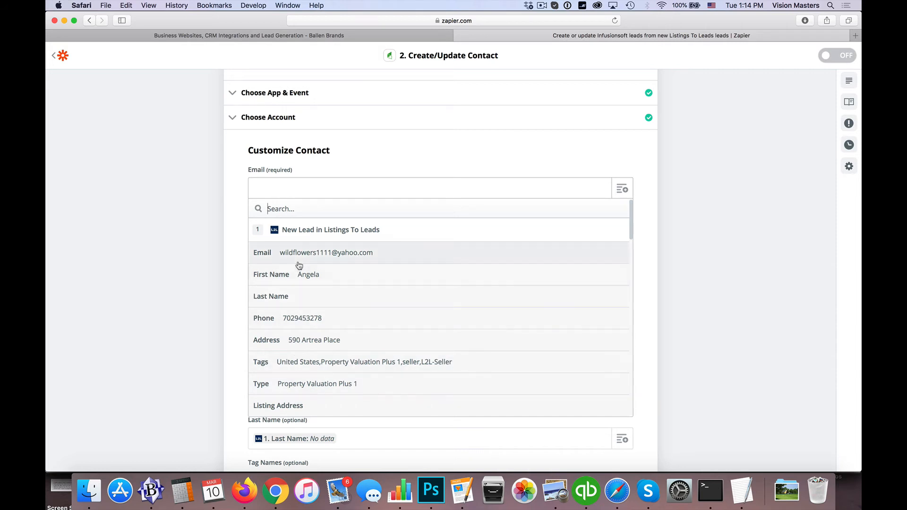
pyautogui.click(272, 252)
pyautogui.scroll(-2, 219, 256)
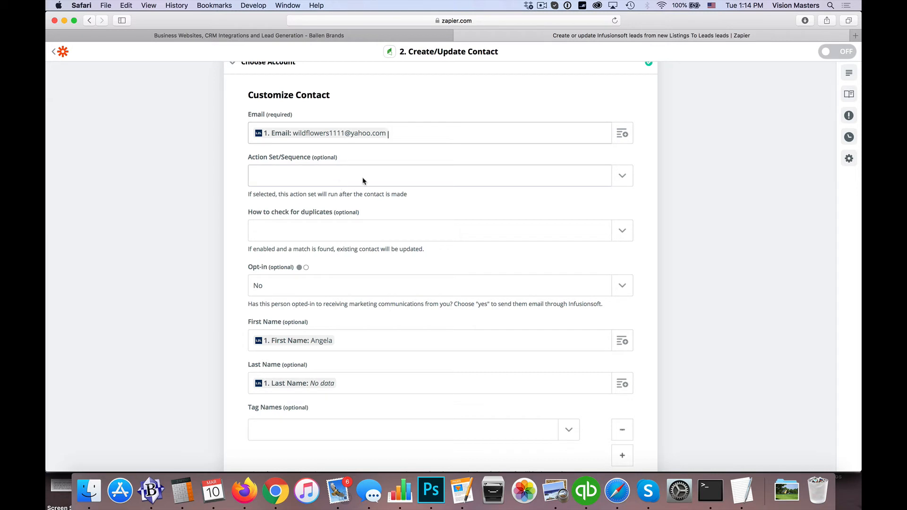
pyautogui.scroll(-2, 363, 181)
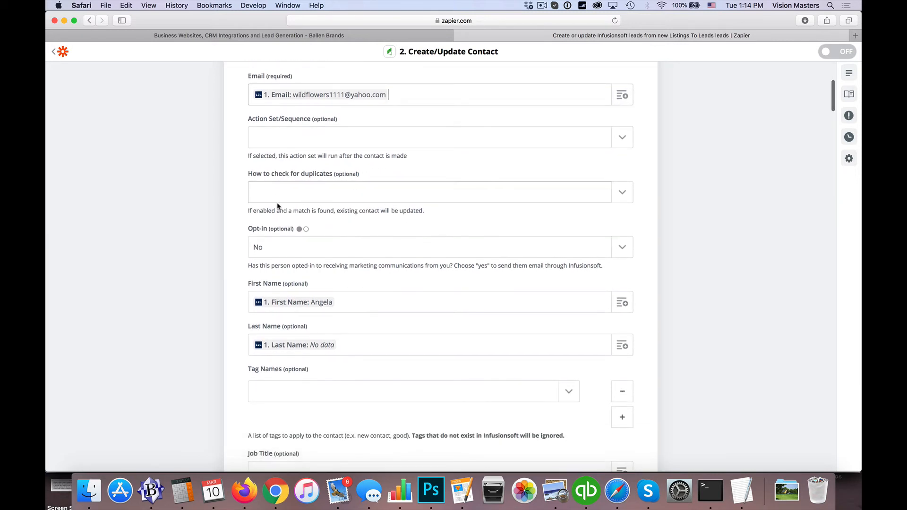
# Set How to check for duplicates to Email.
pyautogui.click(619, 191)
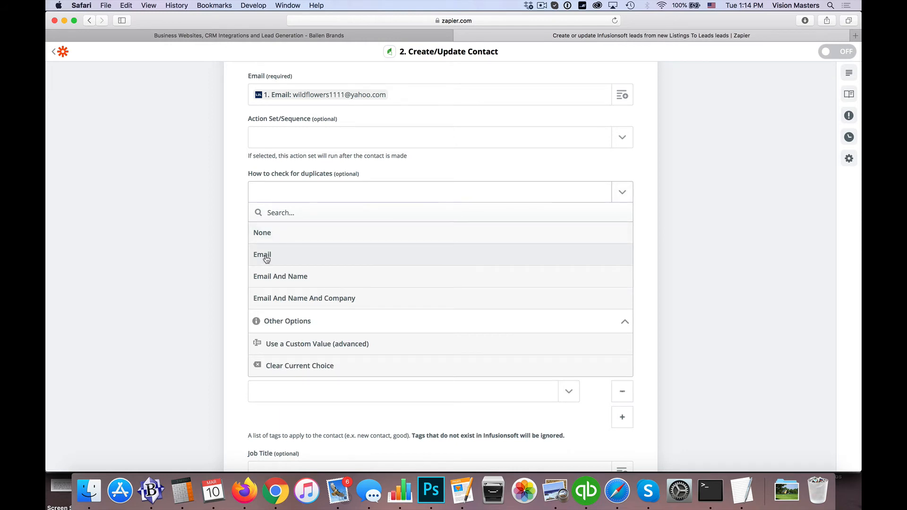
pyautogui.click(267, 257)
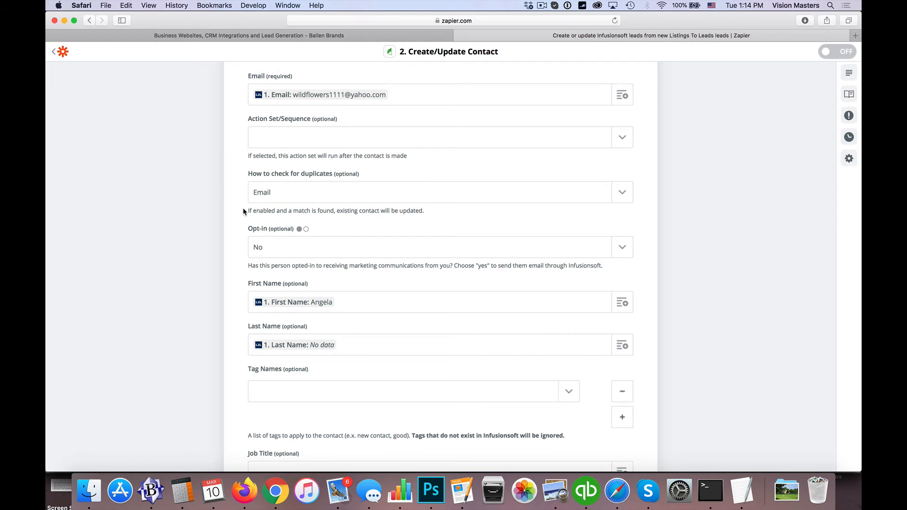
pyautogui.scroll(-2, 244, 212)
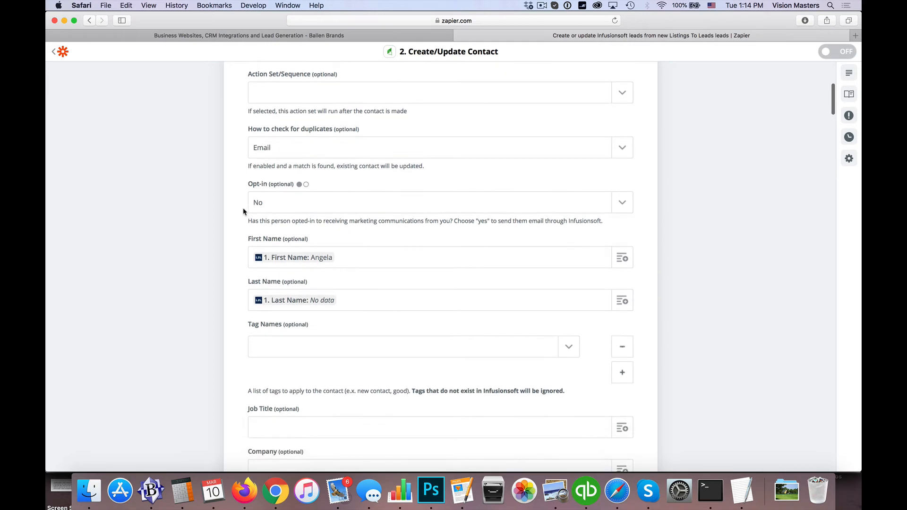
pyautogui.click(270, 207)
# Set Opt-in to Yes, leaving First Name mapped to the lead's first name.
pyautogui.click(258, 266)
pyautogui.scroll(-4, 391, 184)
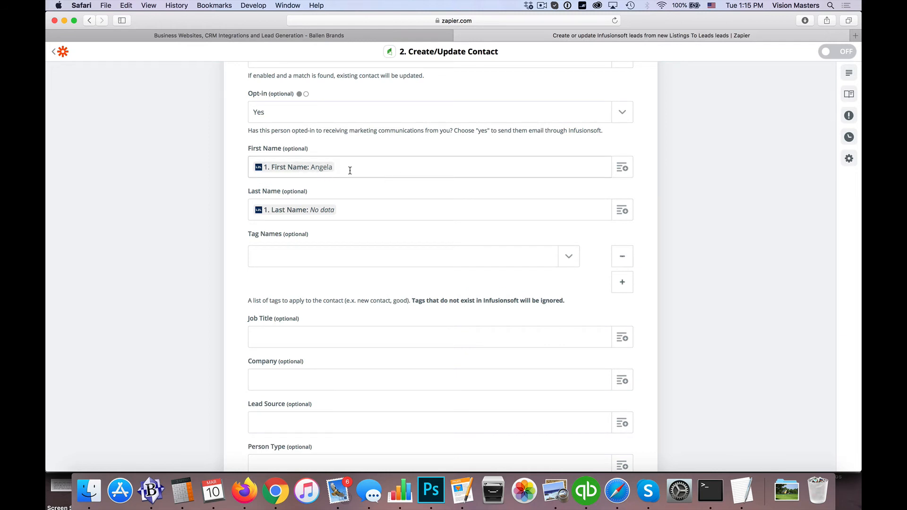
pyautogui.click(622, 167)
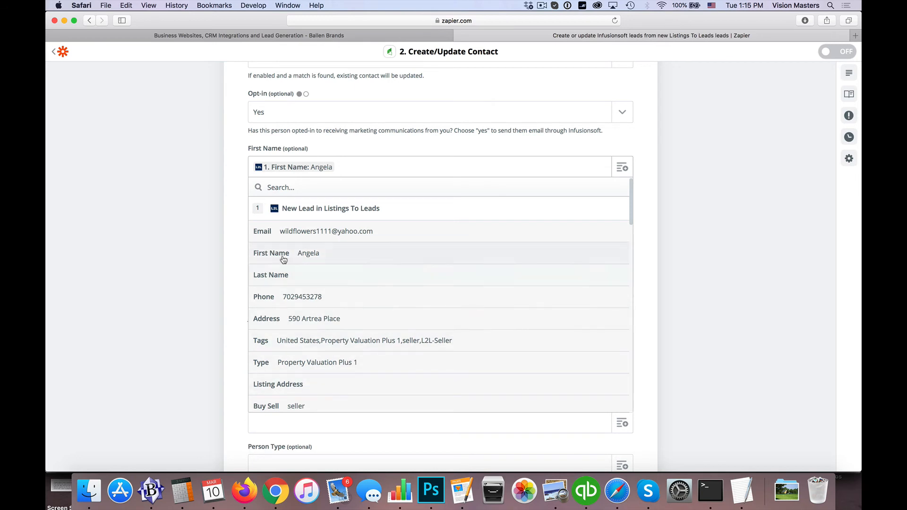
pyautogui.click(234, 244)
pyautogui.scroll(-4, 241, 239)
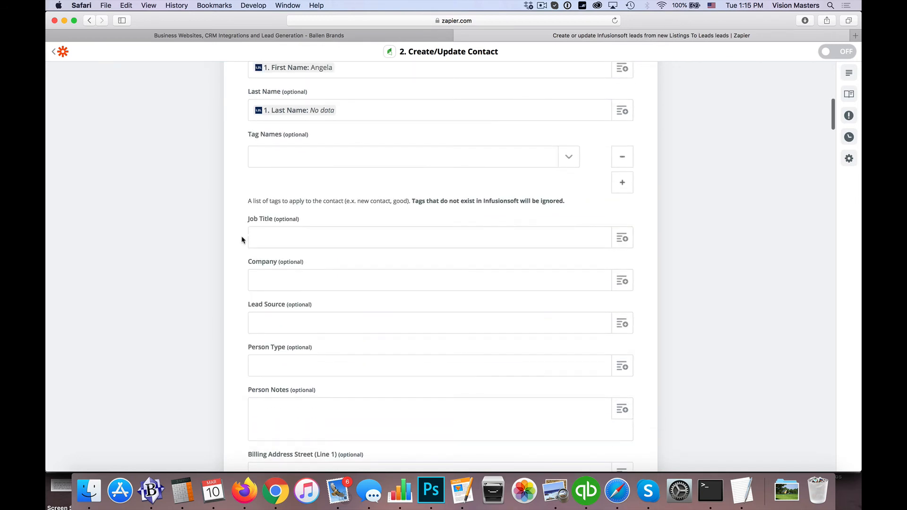
pyautogui.scroll(3, 241, 239)
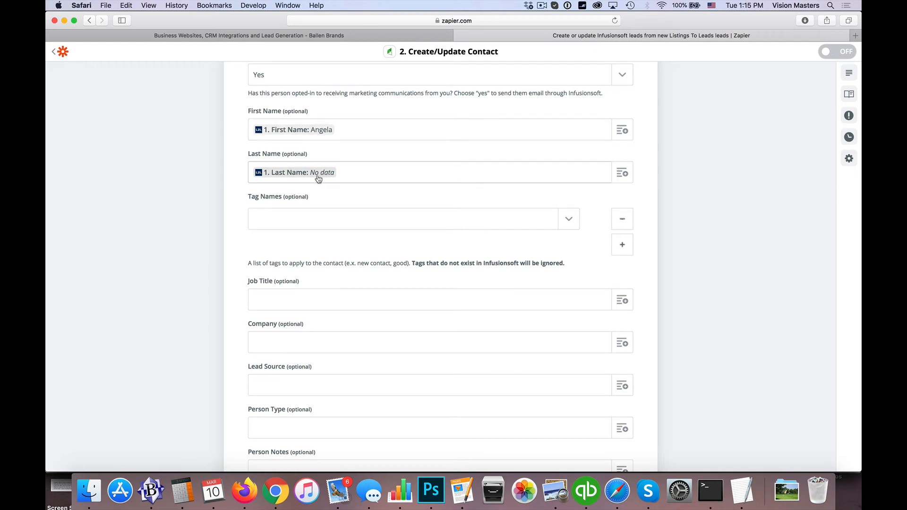
pyautogui.scroll(-3, 230, 237)
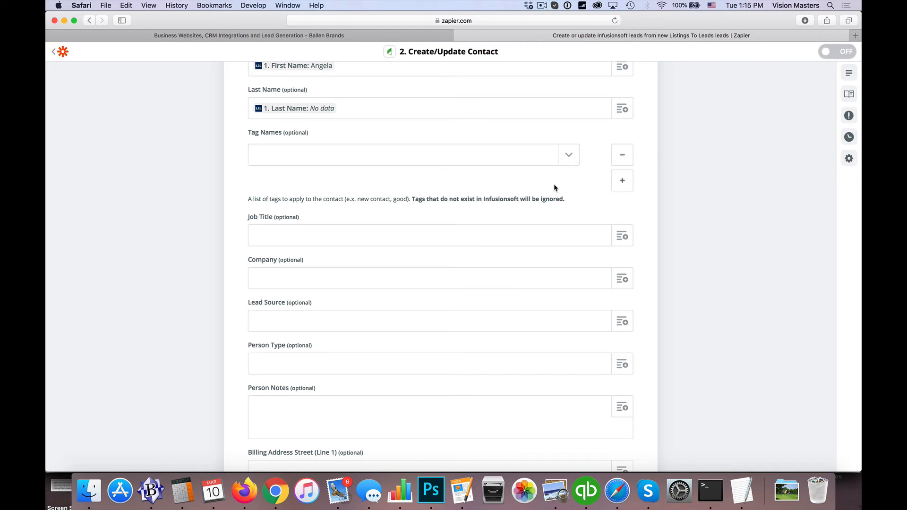
# Enter the custom Tag Names value 'Launch SOI Campaign'.
pyautogui.click(569, 160)
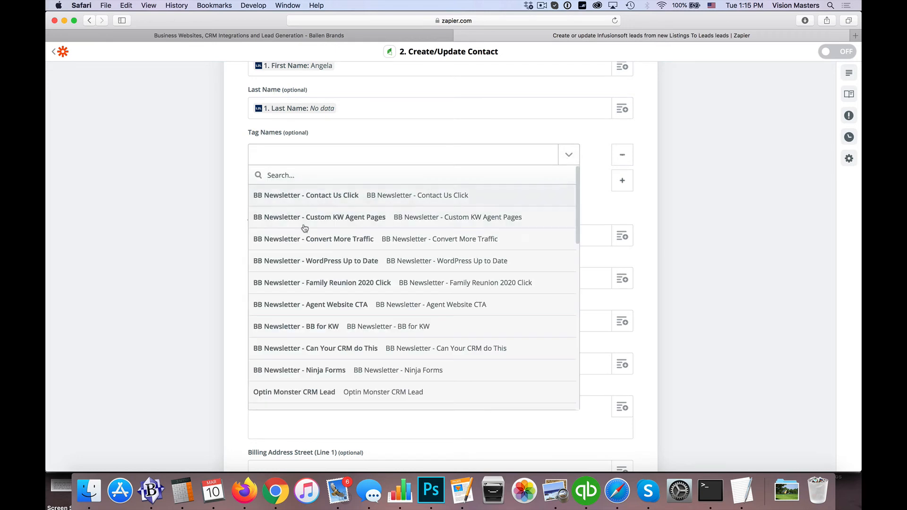
pyautogui.scroll(-10, 307, 245)
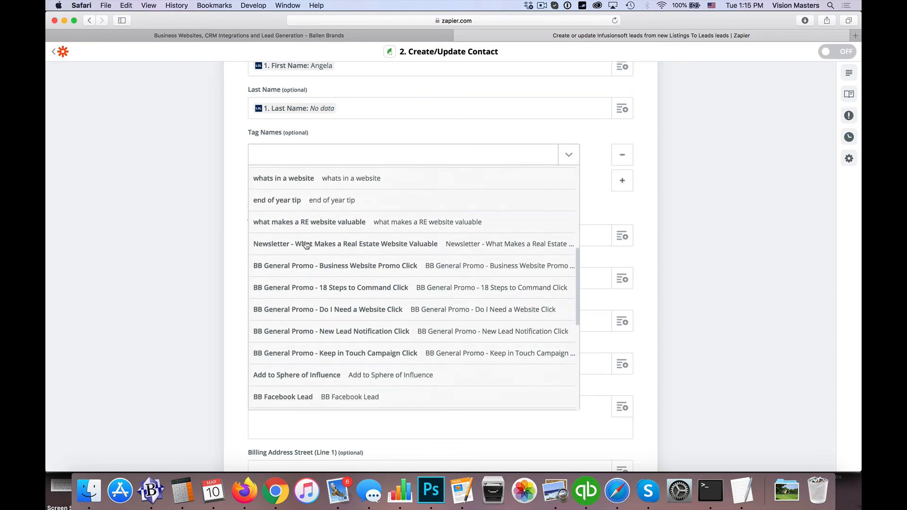
pyautogui.scroll(-5, 306, 245)
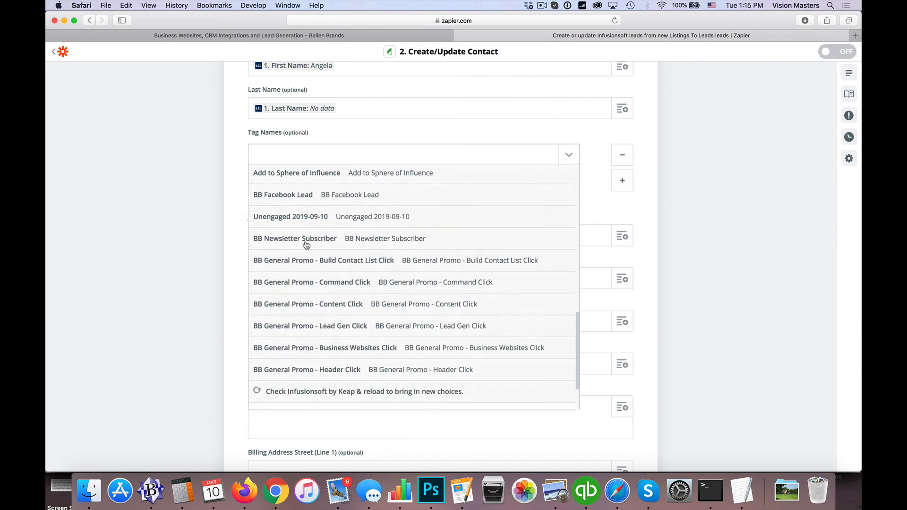
pyautogui.scroll(-1, 307, 244)
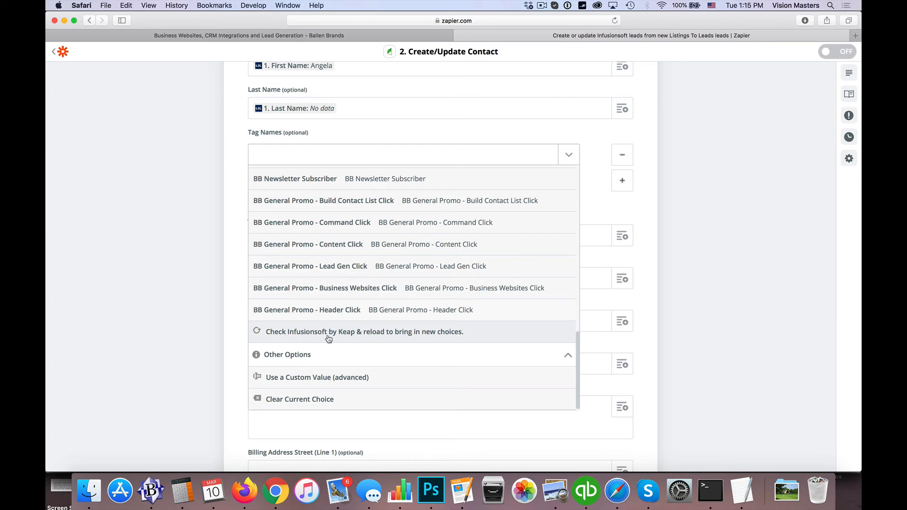
pyautogui.scroll(10, 309, 337)
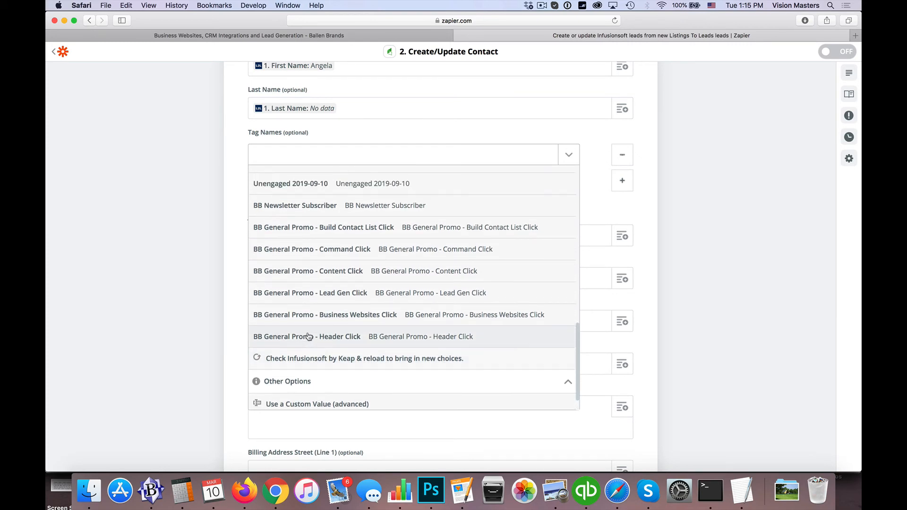
pyautogui.scroll(-10, 309, 337)
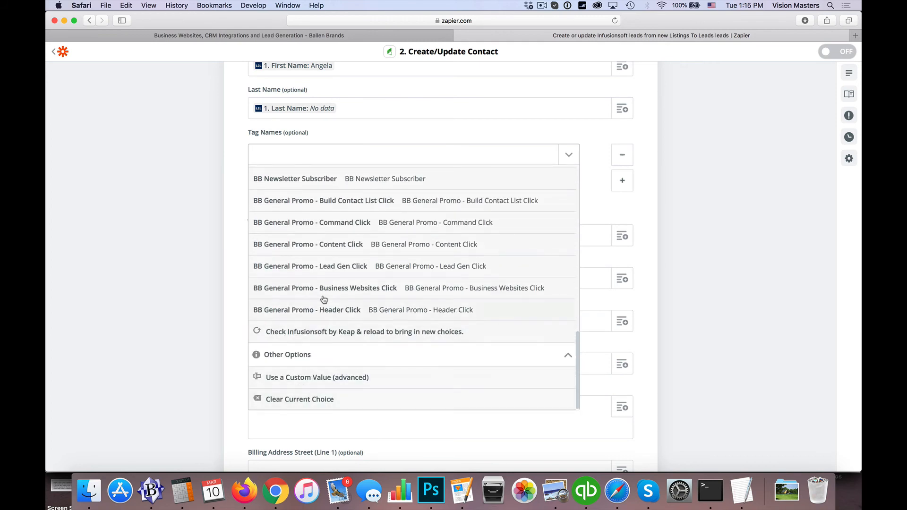
pyautogui.click(295, 382)
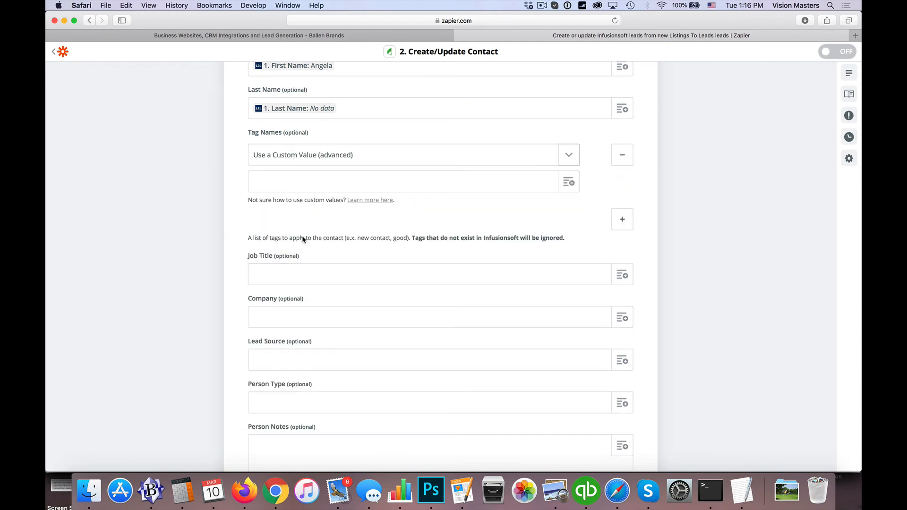
pyautogui.click(299, 185)
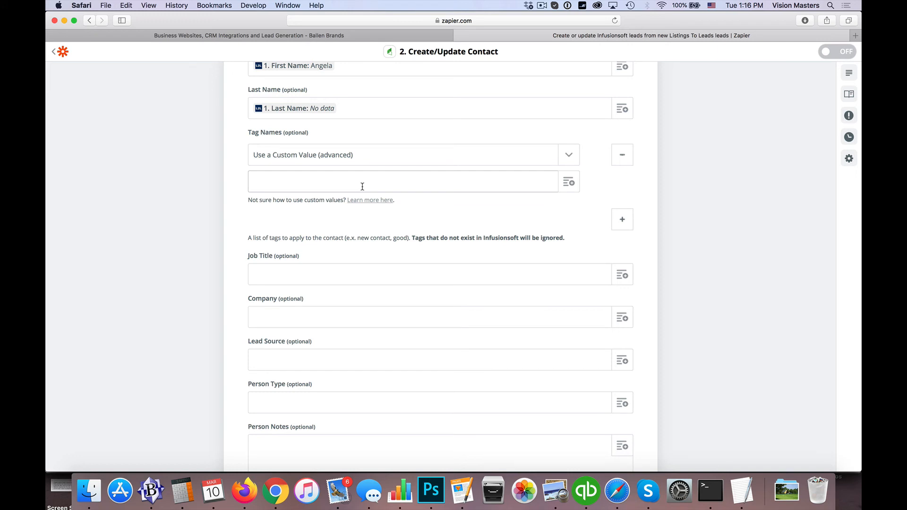
pyautogui.write('Launch SOI Camap')
pyautogui.press('BackSpace')
pyautogui.press('BackSpace')
pyautogui.write('paign')
# Set Lead Source to 'Listings to Leads'.
pyautogui.scroll(-5, 196, 234)
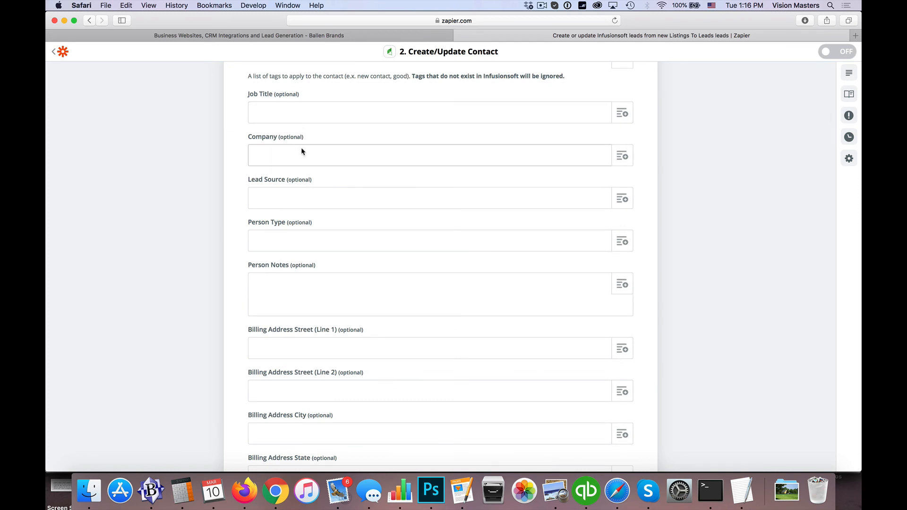
pyautogui.click(282, 198)
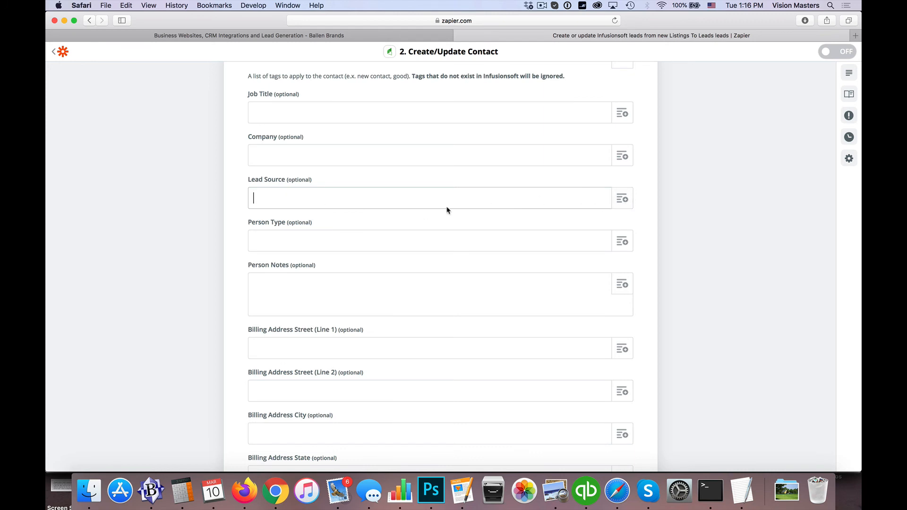
pyautogui.write('Listings')
pyautogui.write(' to L')
pyautogui.press('BackSpace')
pyautogui.write('to Leadd')
# Set Person Type to 'New Lead'.
pyautogui.scroll(-2, 211, 248)
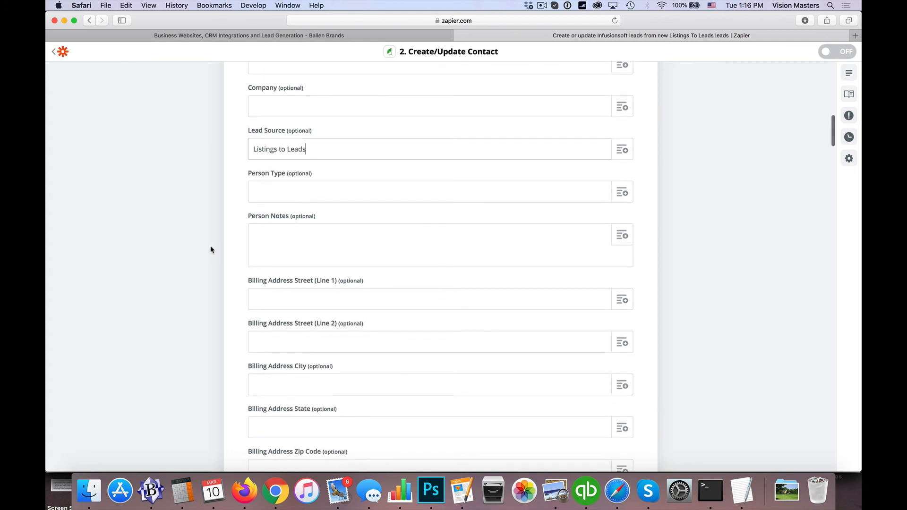
pyautogui.click(443, 198)
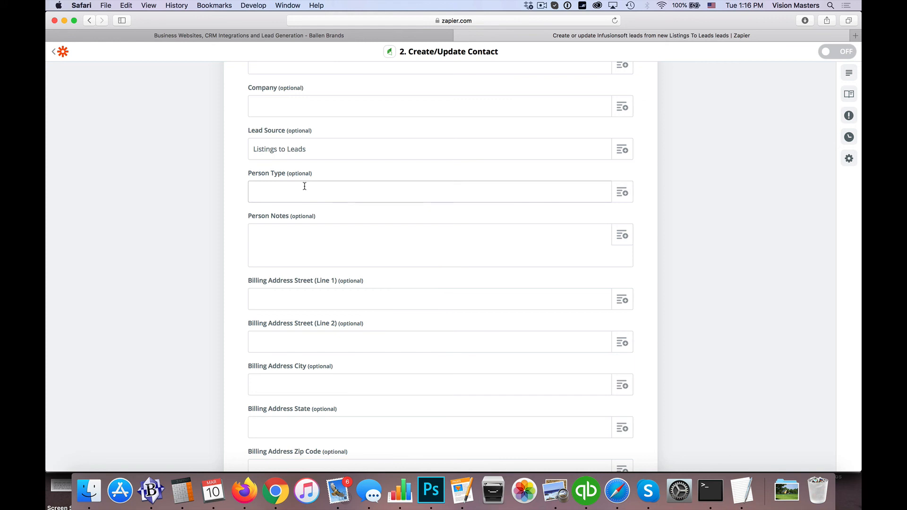
pyautogui.write('New Lead')
pyautogui.scroll(-4, 277, 193)
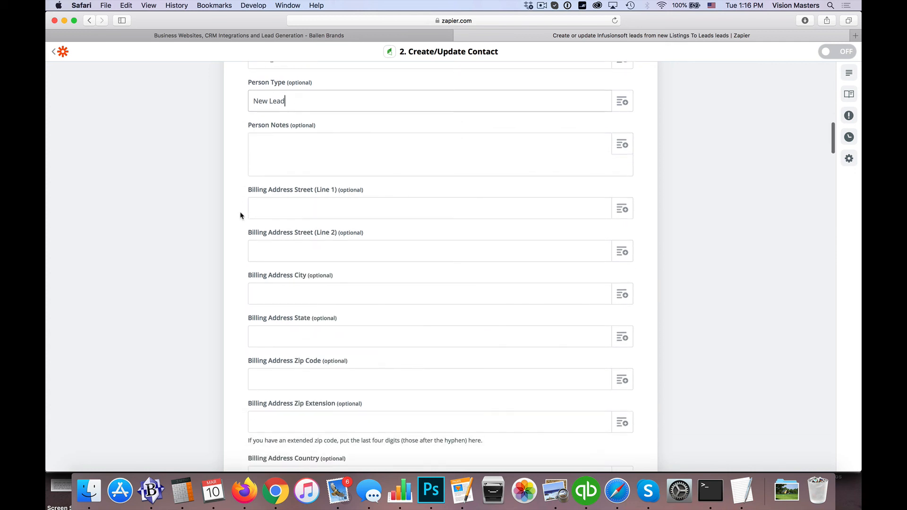
pyautogui.click(286, 154)
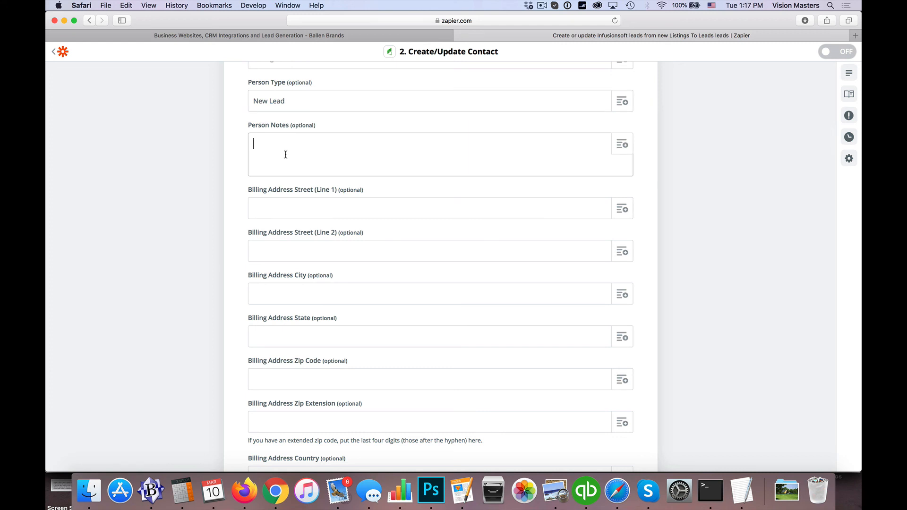
pyautogui.scroll(-1, 287, 154)
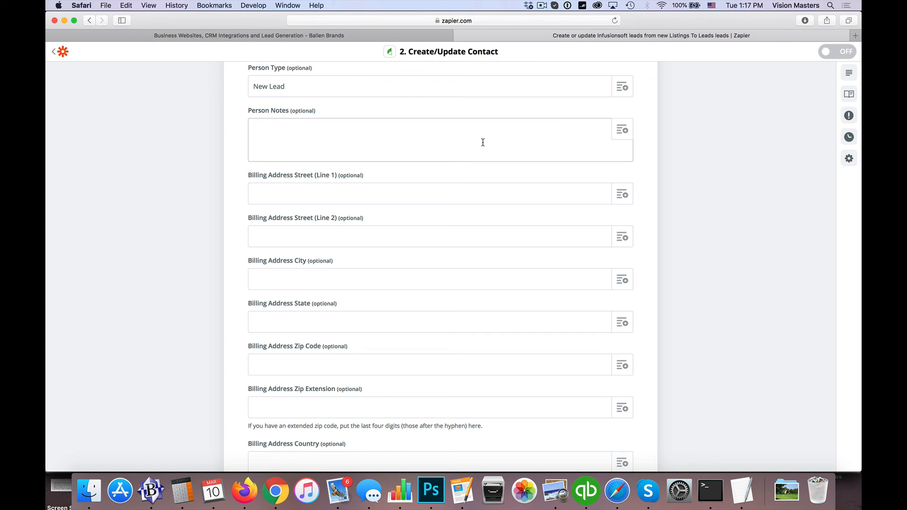
pyautogui.click(622, 129)
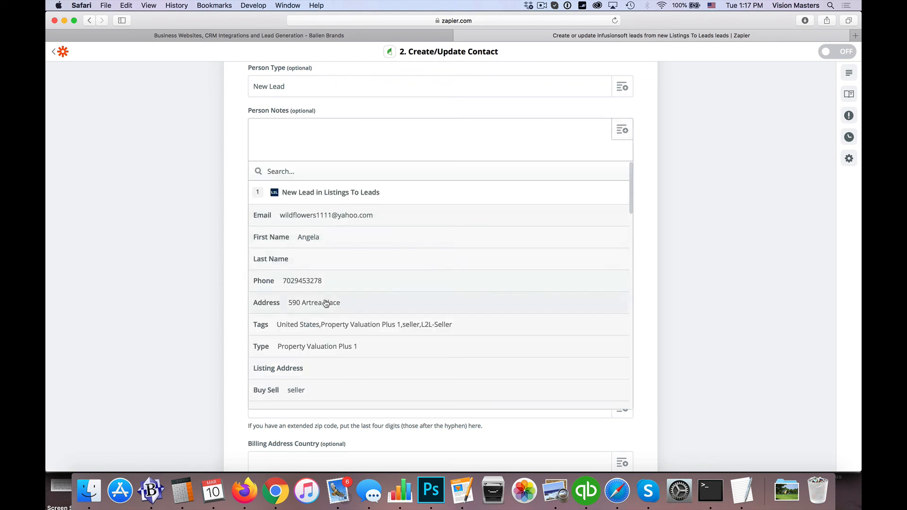
pyautogui.scroll(-1, 350, 328)
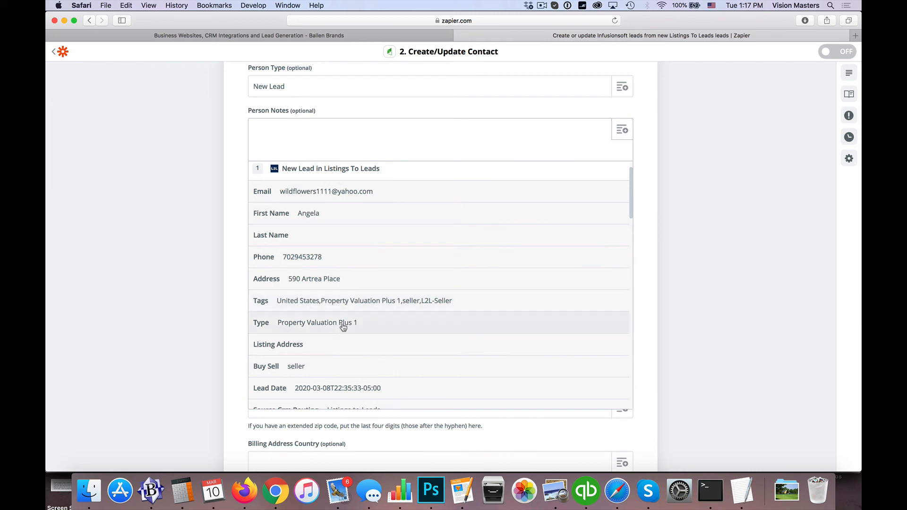
pyautogui.scroll(-4, 343, 327)
pyautogui.scroll(4, 343, 327)
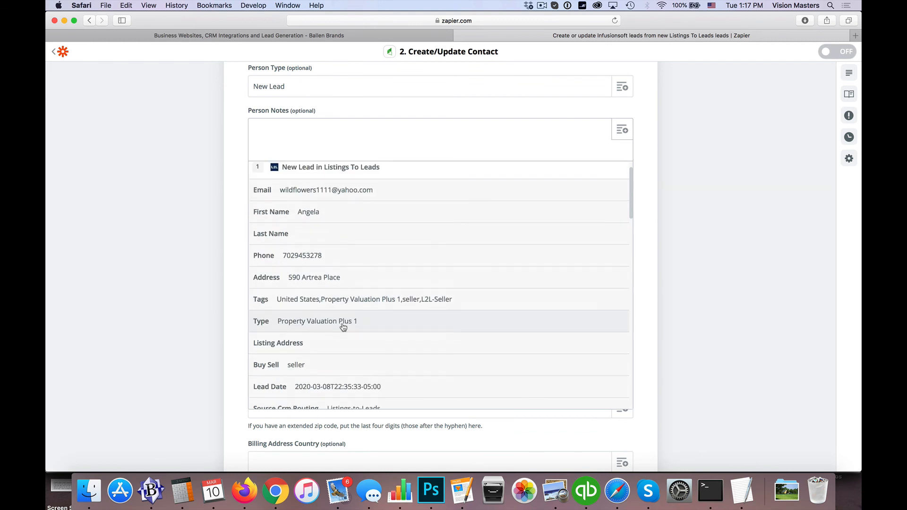
pyautogui.scroll(-13, 343, 327)
pyautogui.scroll(-4, 307, 300)
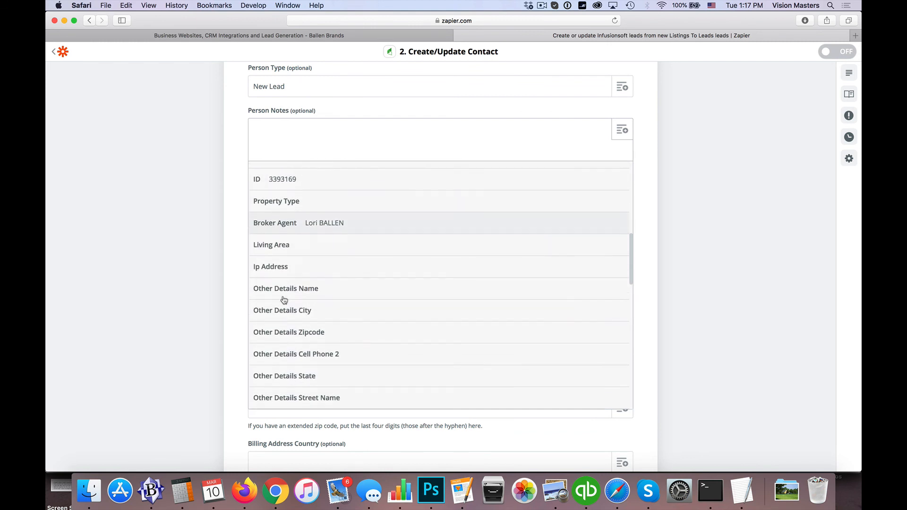
pyautogui.scroll(-10, 284, 300)
pyautogui.scroll(20, 284, 300)
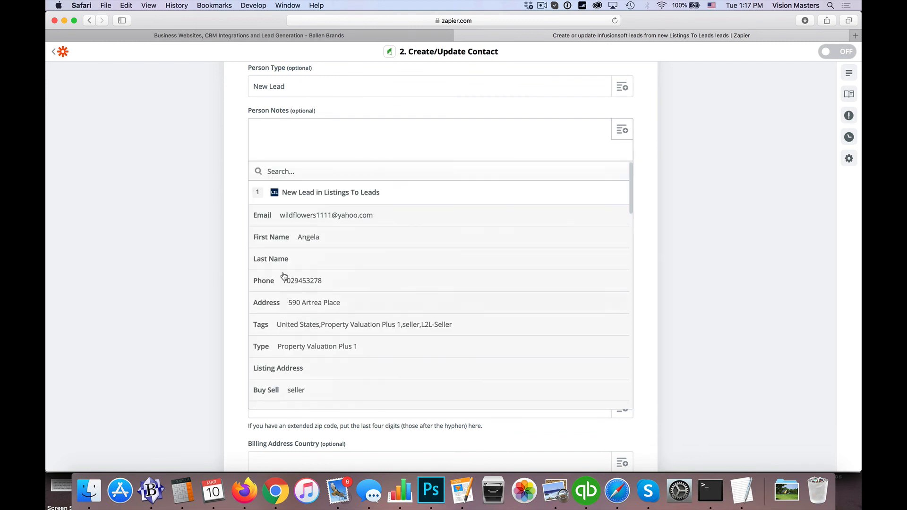
pyautogui.click(240, 157)
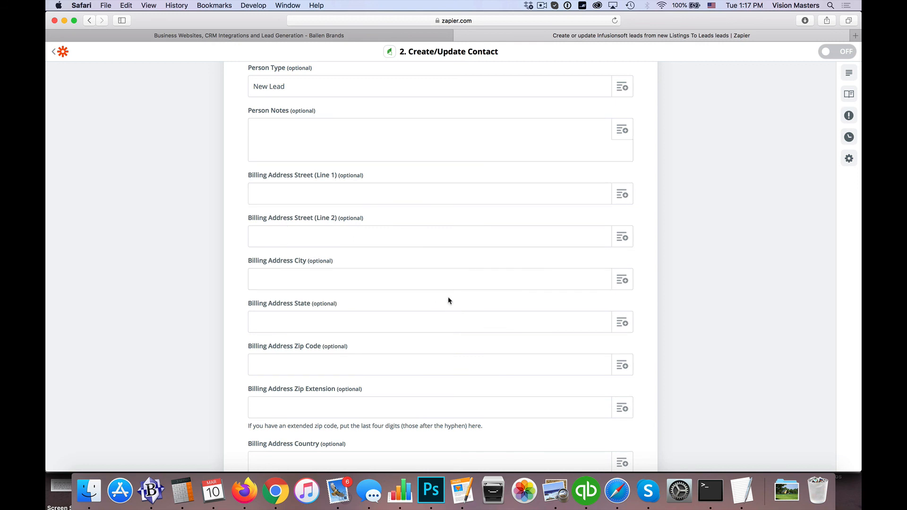
pyautogui.scroll(-4, 450, 301)
pyautogui.scroll(-6, 355, 297)
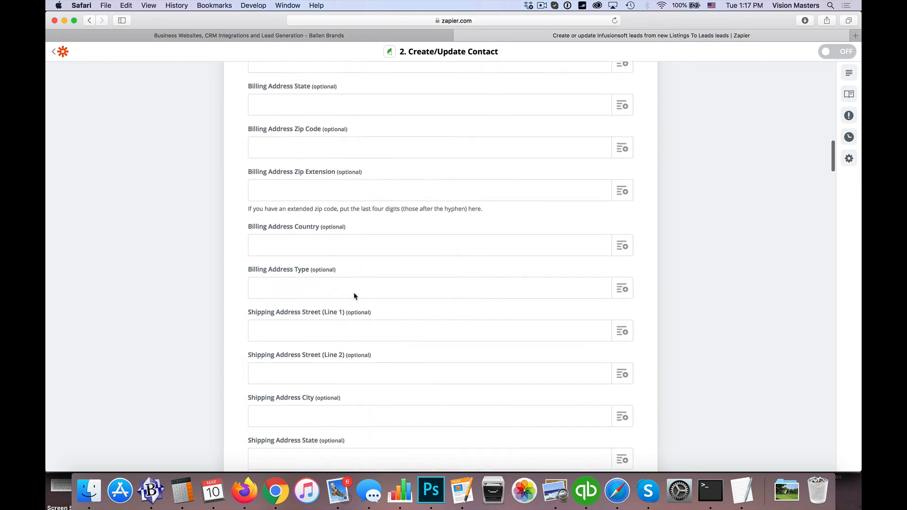
pyautogui.scroll(-12, 354, 296)
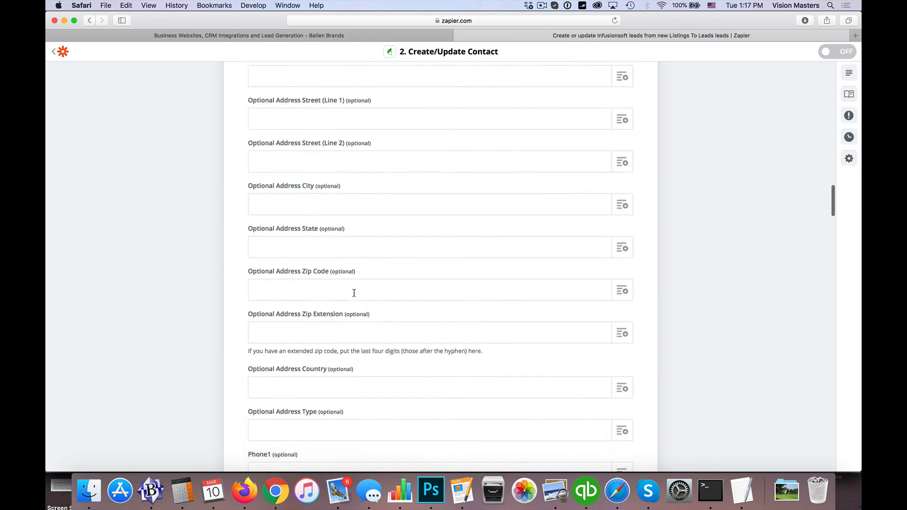
pyautogui.scroll(-1, 354, 293)
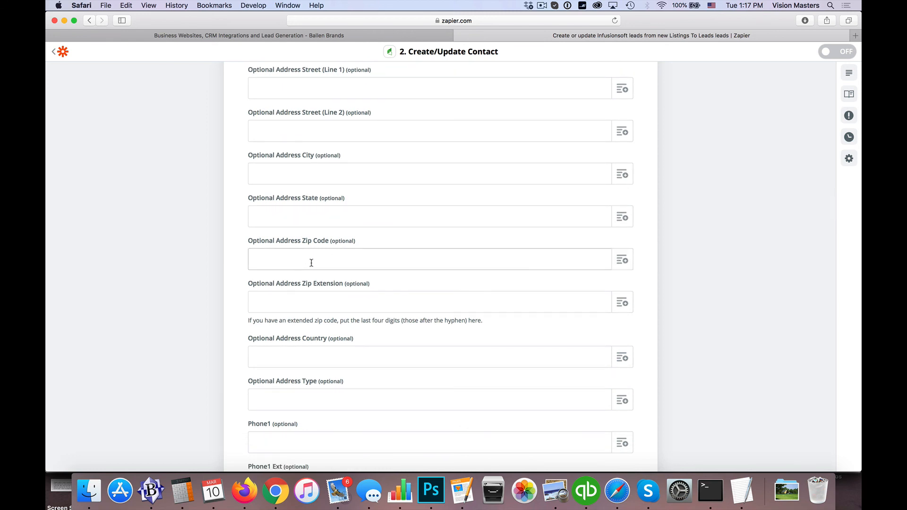
pyautogui.scroll(-15, 241, 310)
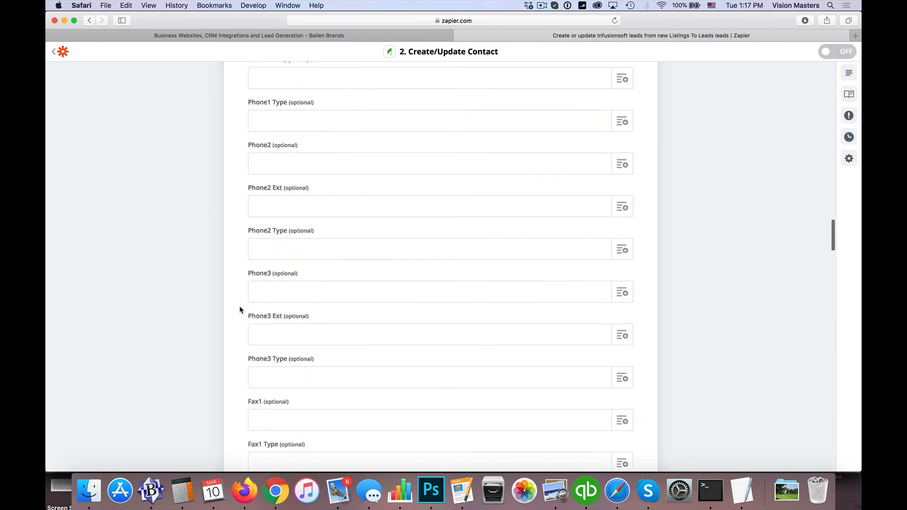
pyautogui.scroll(-20, 241, 310)
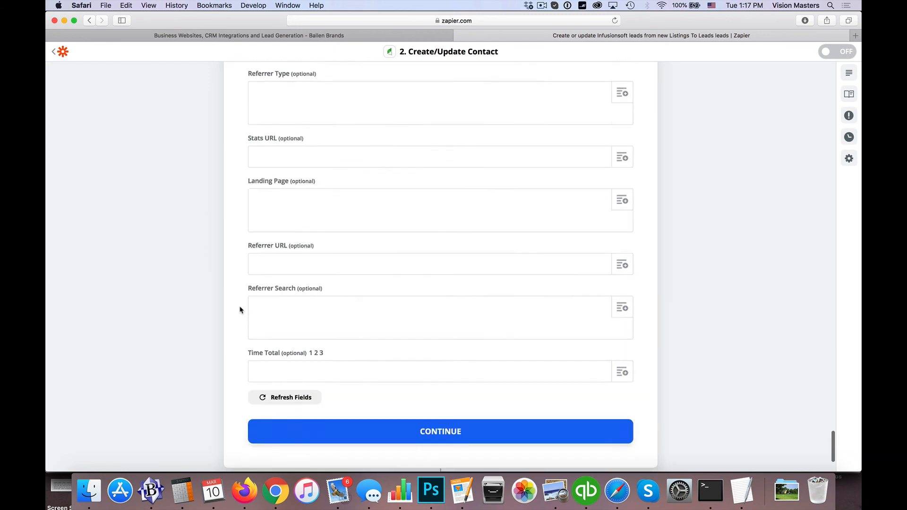
# Send a test contact to Infusionsoft by Keap, then switch to the Ballen Brands website.
pyautogui.click(440, 317)
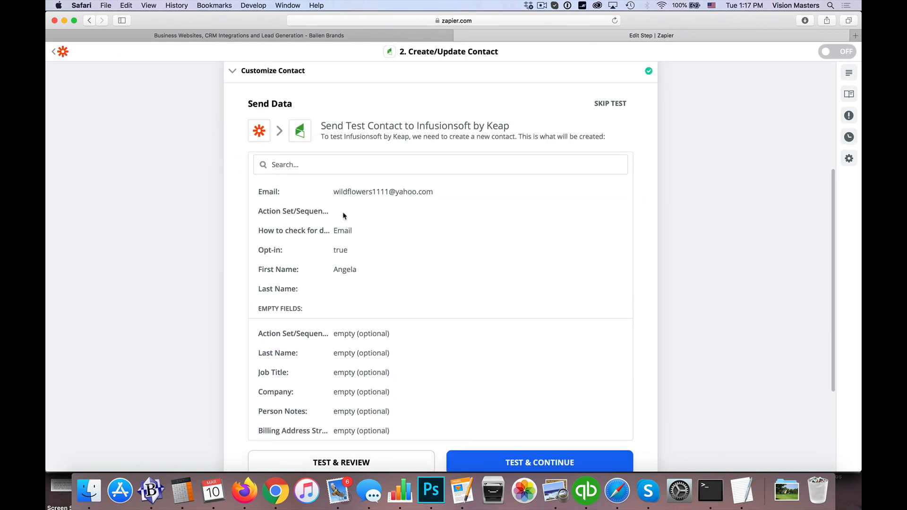
pyautogui.scroll(-5, 223, 338)
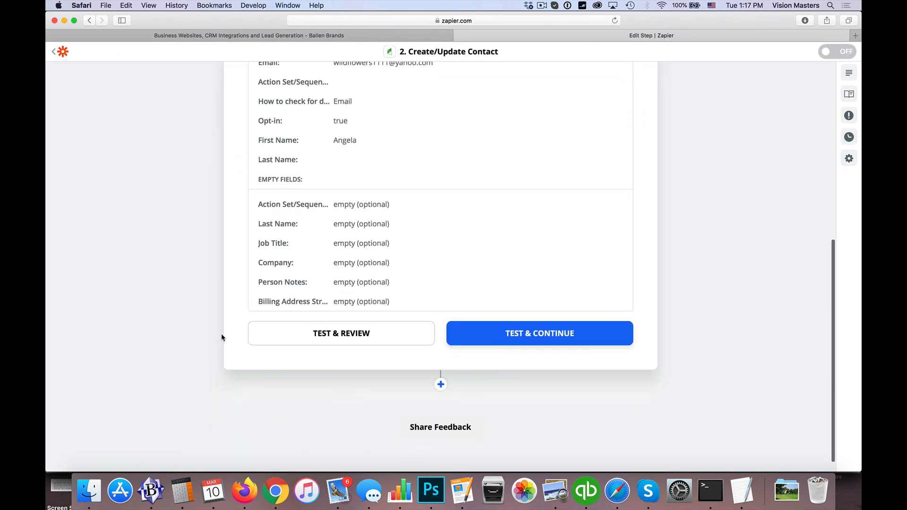
pyautogui.click(563, 340)
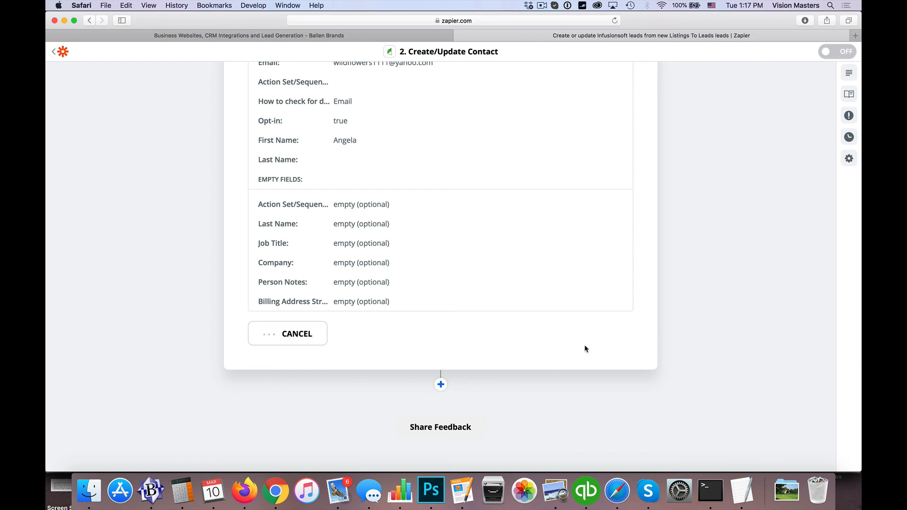
pyautogui.scroll(-1, 585, 349)
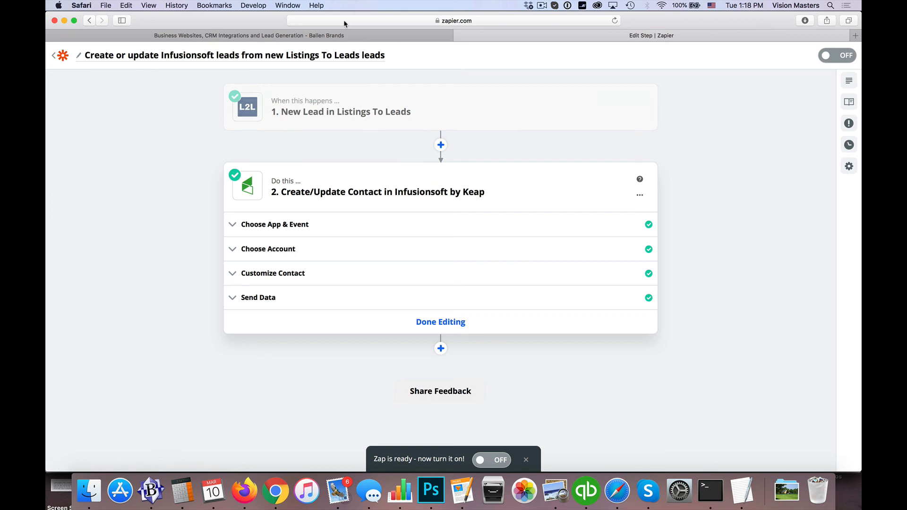
pyautogui.click(336, 36)
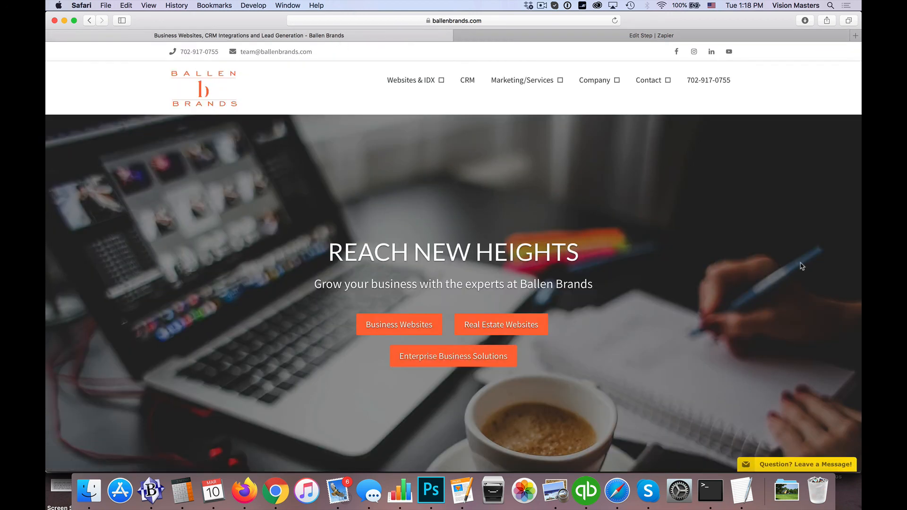